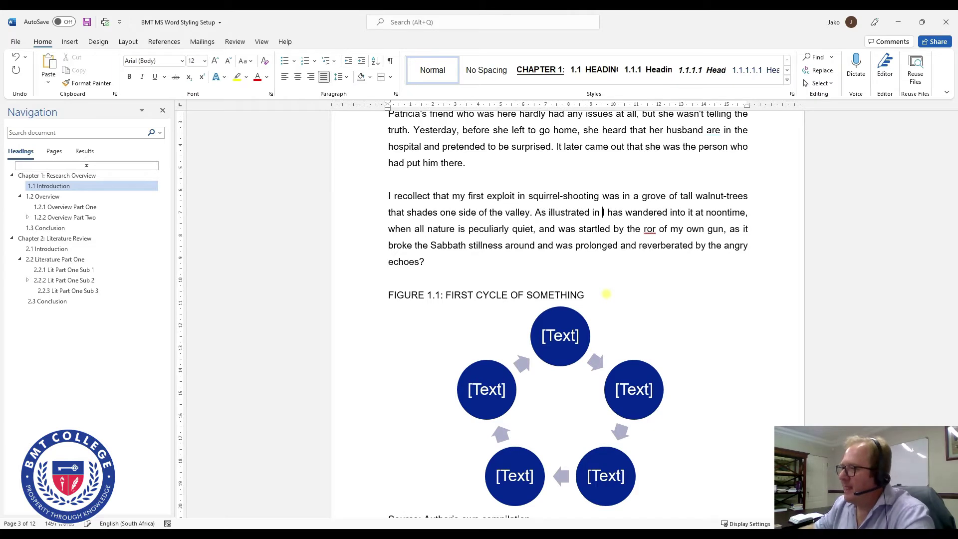
Enter the plain-text reference "Figure 1.1," after "As illustrated in" in the second Introduction paragraph.
{"action": "type", "text": "Figure 1"}
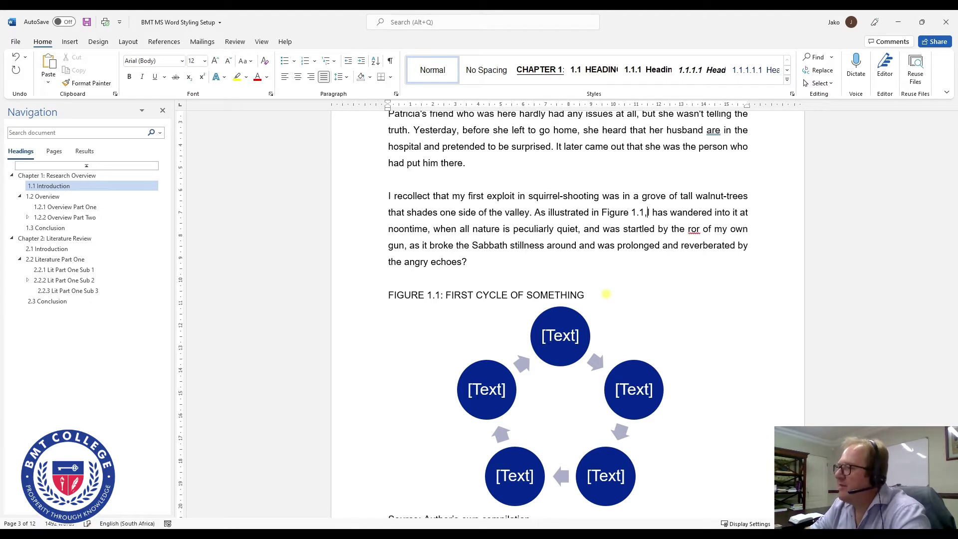
{"action": "key", "text": "BackSpace"}
{"action": "type", "text": ","}
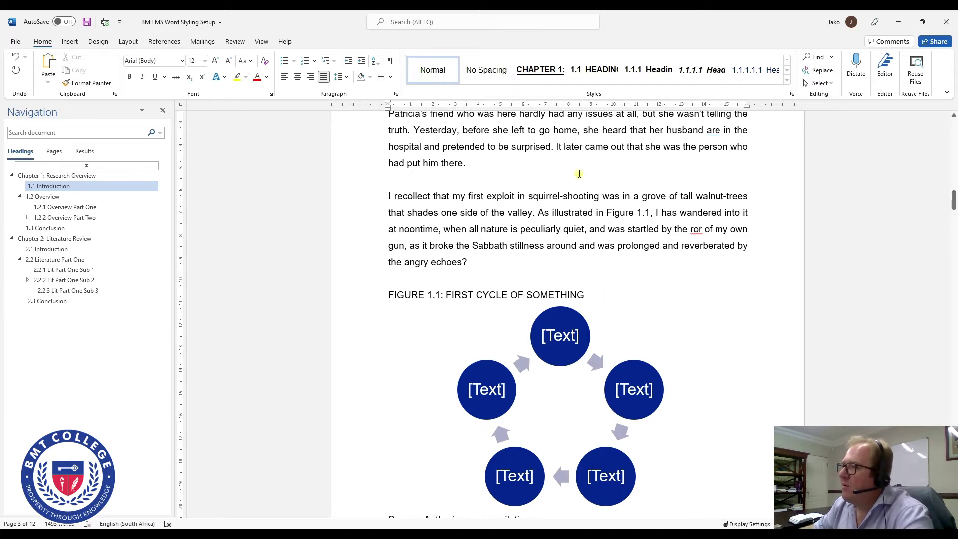
{"action": "scroll", "coordinate": [578, 173], "scroll_direction": "up", "scroll_amount": 2}
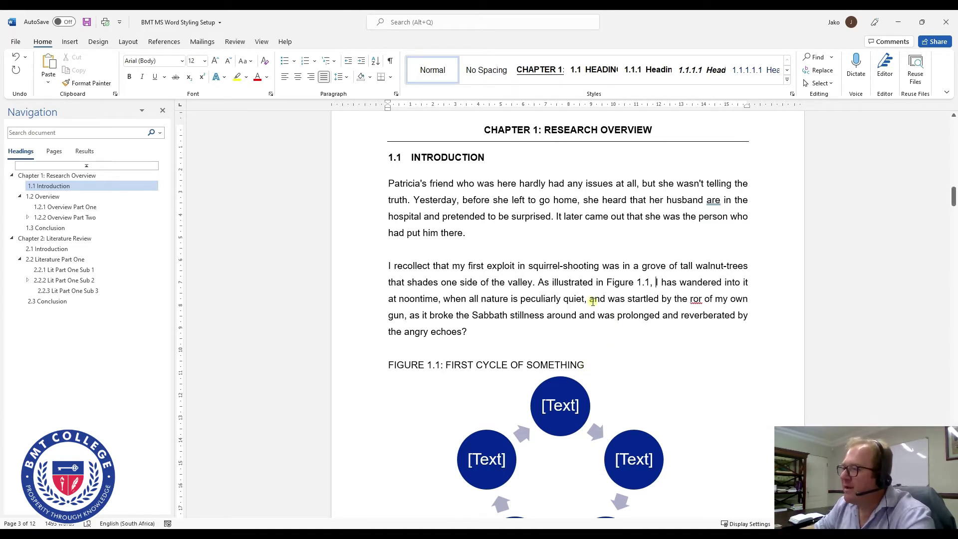
Delete the manually entered "Figure 1.1" after "As illustrated in" and put a space before the comma.
{"action": "left_click_drag", "start_coordinate": [596, 283], "coordinate": [650, 284]}
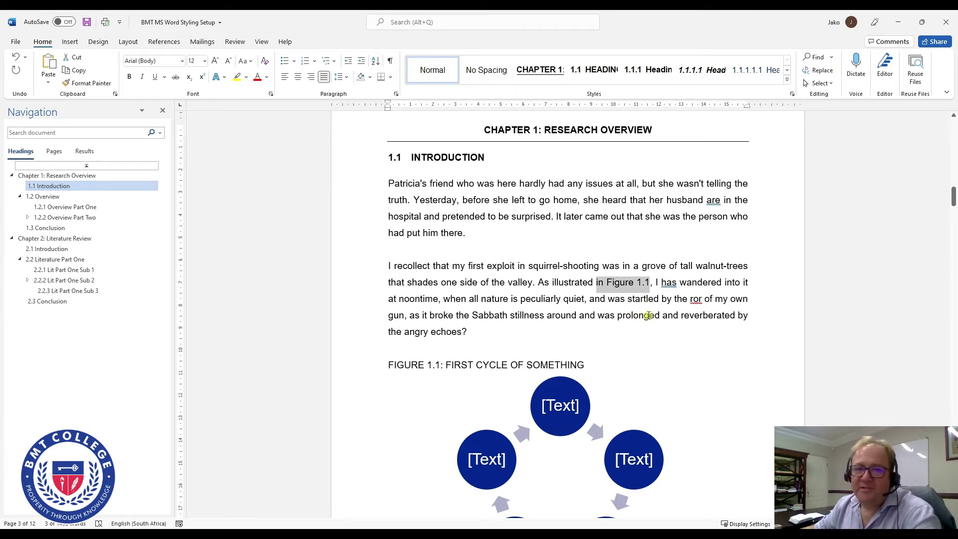
{"action": "left_click", "coordinate": [650, 284]}
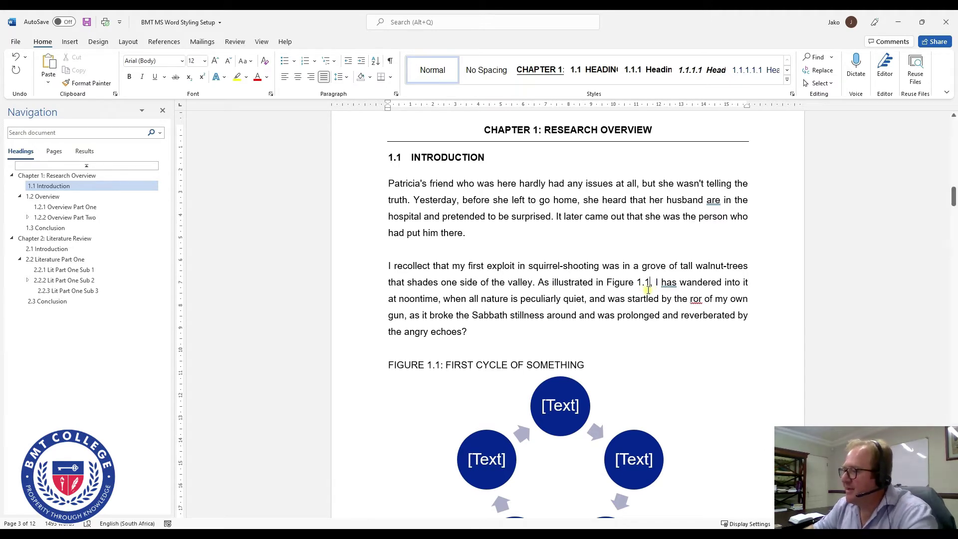
{"action": "key", "text": "shift+Left"}
{"action": "key", "text": "shift+Left"}
{"action": "key", "text": "shift+Left"}
{"action": "key", "text": "shift+Left"}
{"action": "key", "text": "shift+Left"}
{"action": "key", "text": "shift+Left"}
{"action": "key", "text": "shift+Left"}
{"action": "key", "text": "shift+Left"}
{"action": "key", "text": "shift+Left"}
{"action": "key", "text": "shift+Left"}
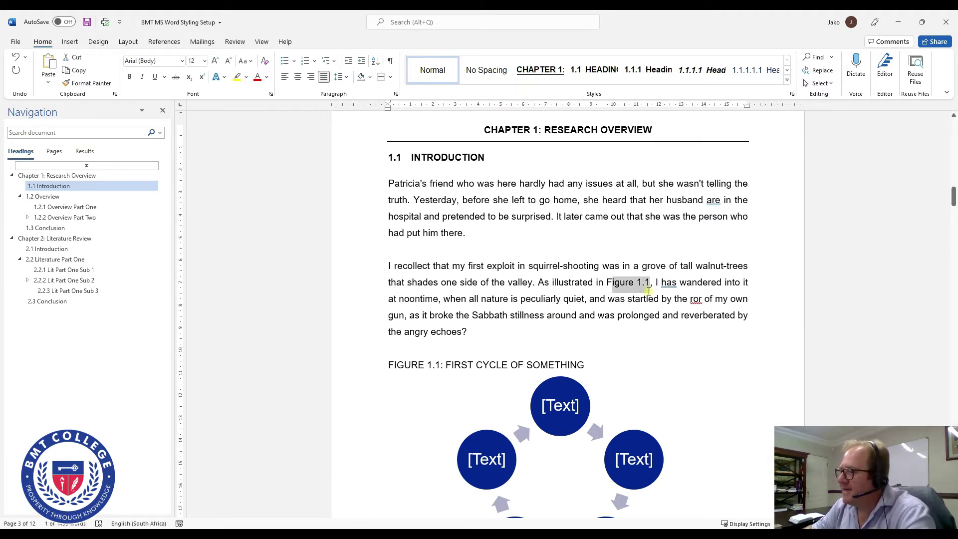
{"action": "key", "text": "Delete"}
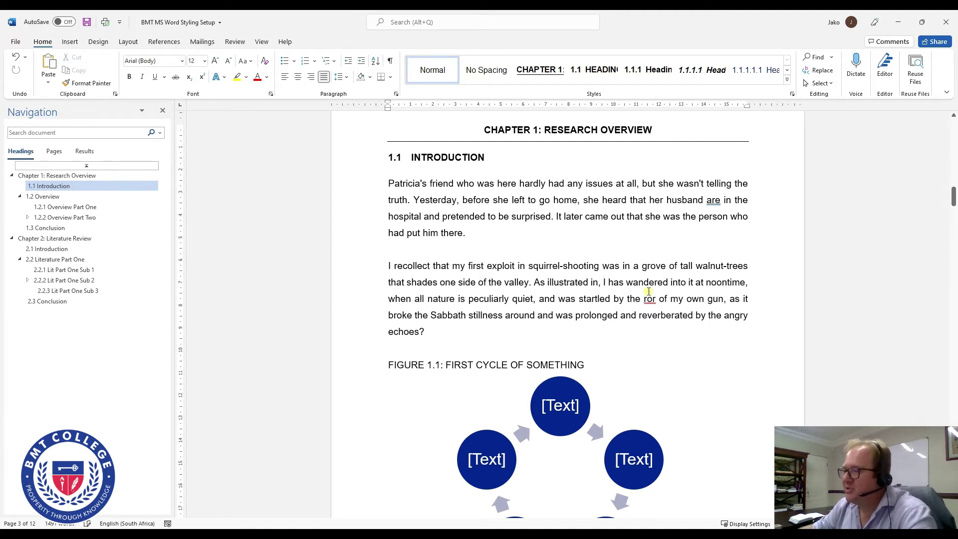
{"action": "left_click", "coordinate": [601, 283]}
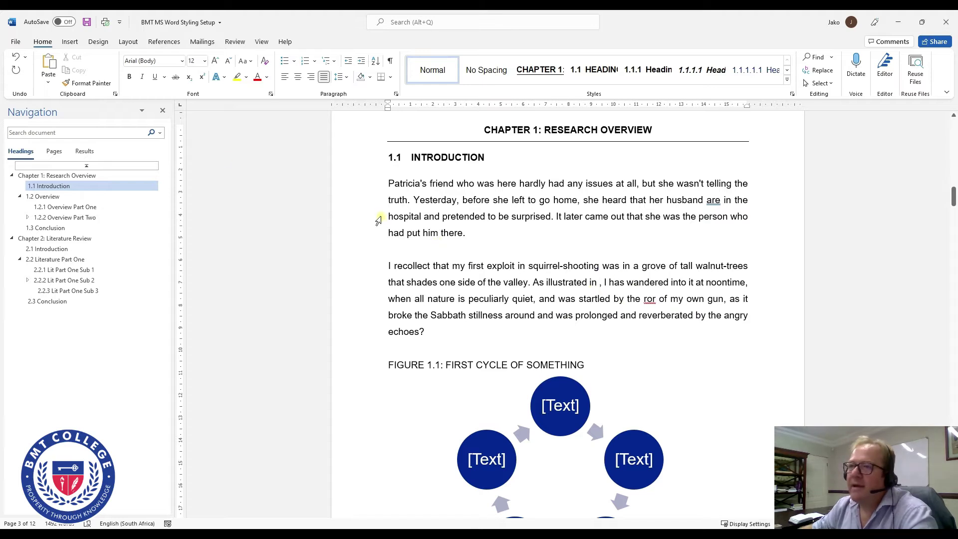
Insert a hyperlinked cross-reference to the figure caption "First Cycle of Something" after "As illustrated in", using only label and number.
{"action": "left_click", "coordinate": [73, 44]}
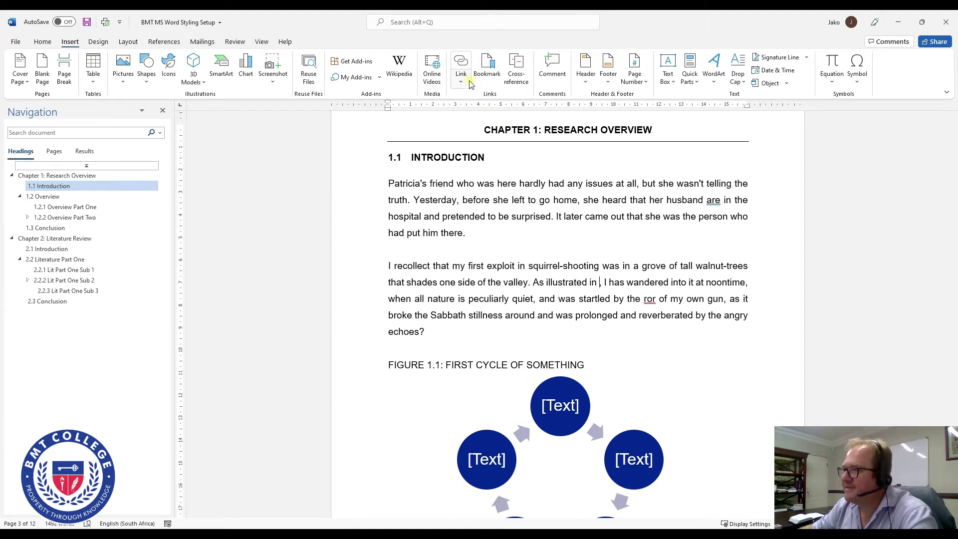
{"action": "left_click", "coordinate": [521, 75]}
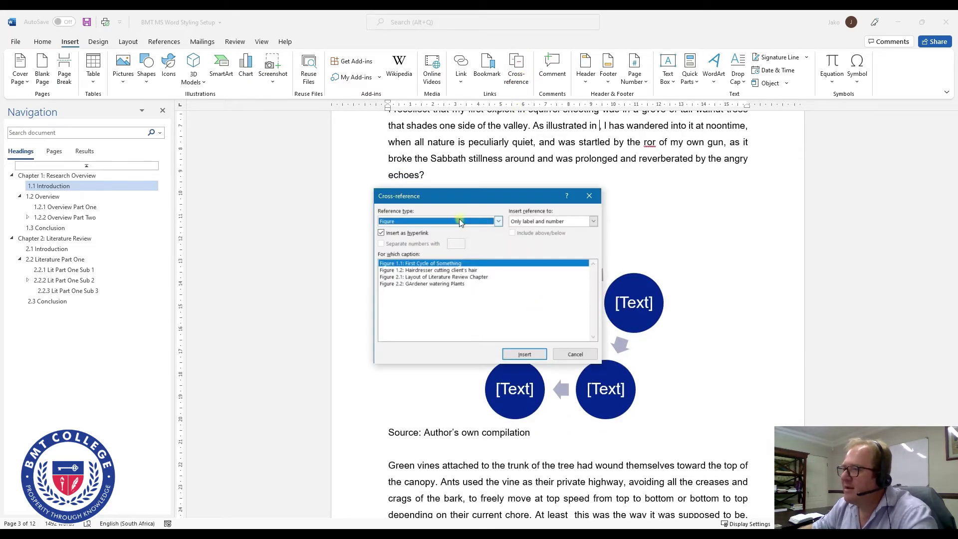
{"action": "left_click", "coordinate": [454, 223]}
{"action": "mouse_move", "coordinate": [501, 243]}
{"action": "left_mouse_down"}
{"action": "mouse_move", "coordinate": [502, 235]}
{"action": "mouse_move", "coordinate": [501, 254]}
{"action": "left_mouse_up"}
{"action": "left_click", "coordinate": [405, 252]}
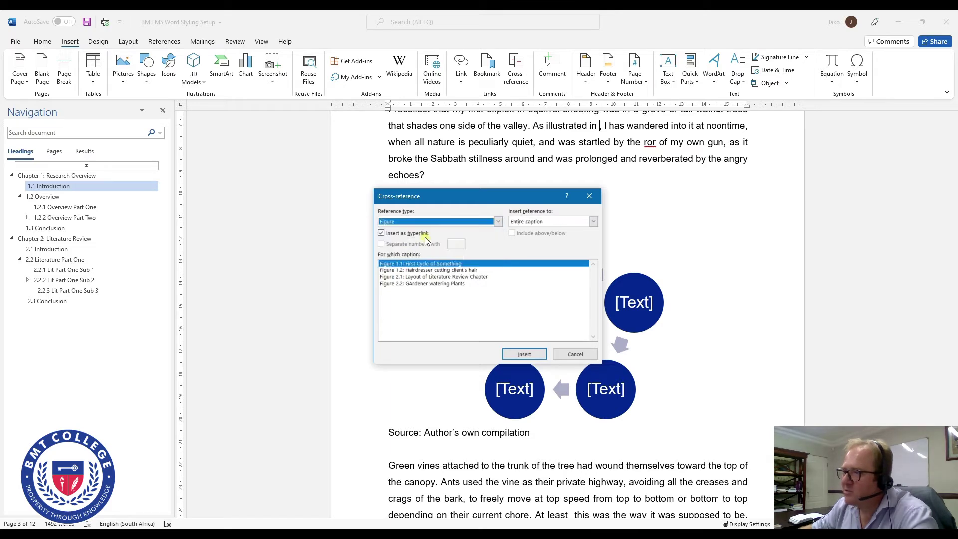
{"action": "mouse_move", "coordinate": [519, 201]}
{"action": "left_mouse_down"}
{"action": "mouse_move", "coordinate": [490, 318]}
{"action": "mouse_move", "coordinate": [510, 262]}
{"action": "mouse_move", "coordinate": [511, 212]}
{"action": "left_mouse_up"}
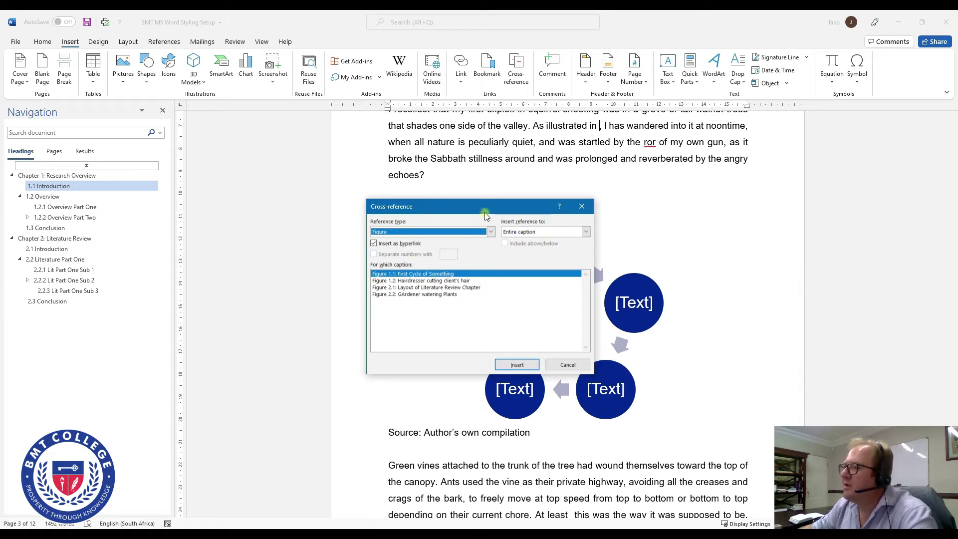
{"action": "mouse_move", "coordinate": [485, 211]}
{"action": "left_mouse_down"}
{"action": "mouse_move", "coordinate": [486, 251]}
{"action": "mouse_move", "coordinate": [501, 210]}
{"action": "left_mouse_up"}
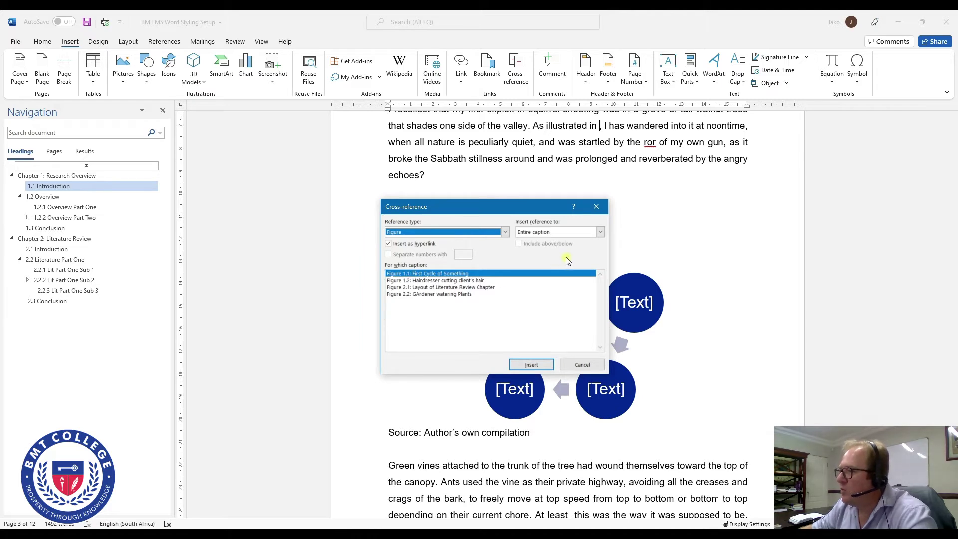
{"action": "left_click", "coordinate": [601, 232]}
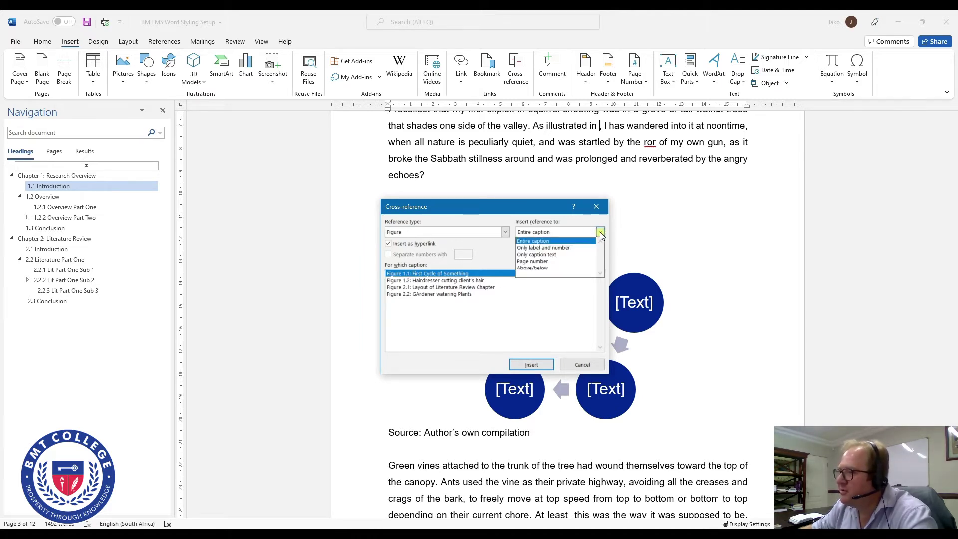
{"action": "left_click", "coordinate": [549, 248]}
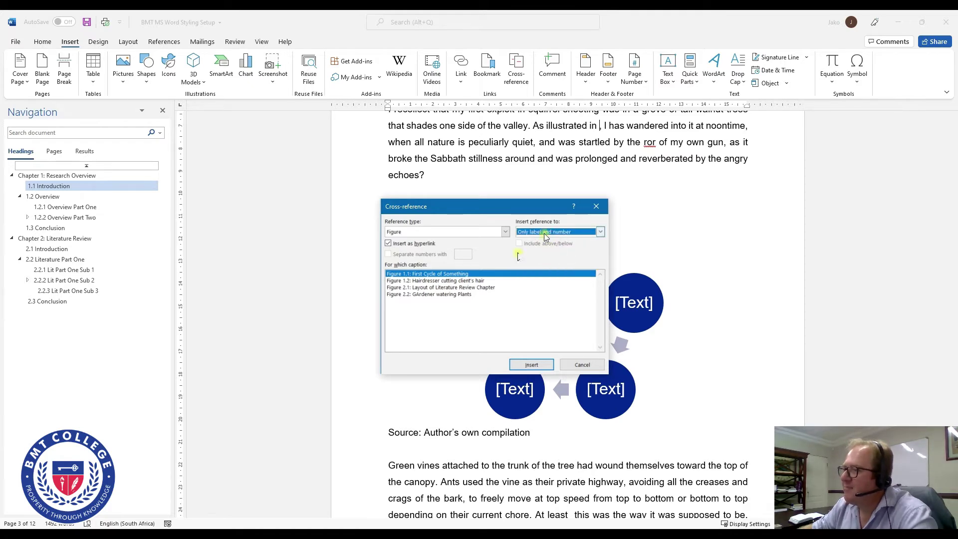
{"action": "left_click", "coordinate": [527, 366]}
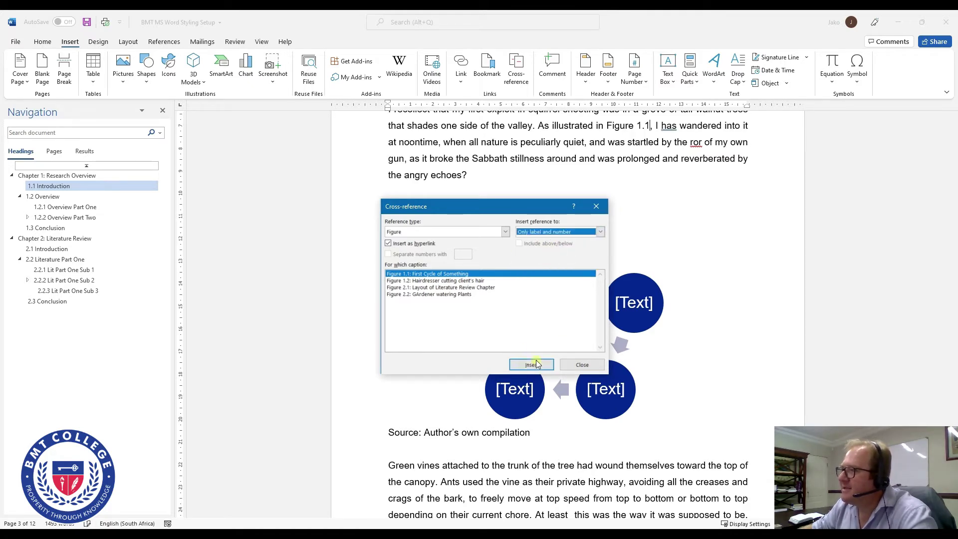
{"action": "left_click", "coordinate": [583, 364]}
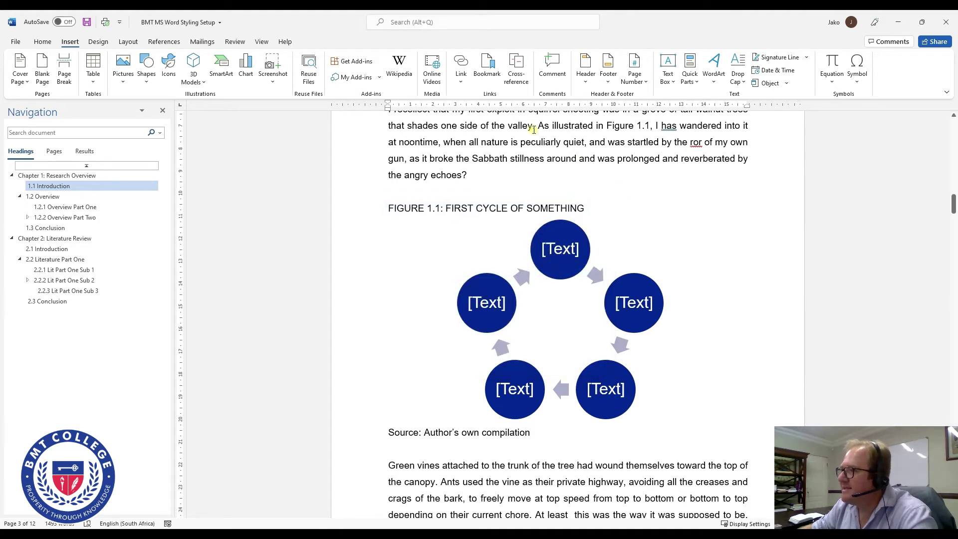
Add the word "below" followed by a comma after the Figure 1.1 cross-reference.
{"action": "left_click", "coordinate": [649, 126]}
{"action": "left_click", "coordinate": [657, 128]}
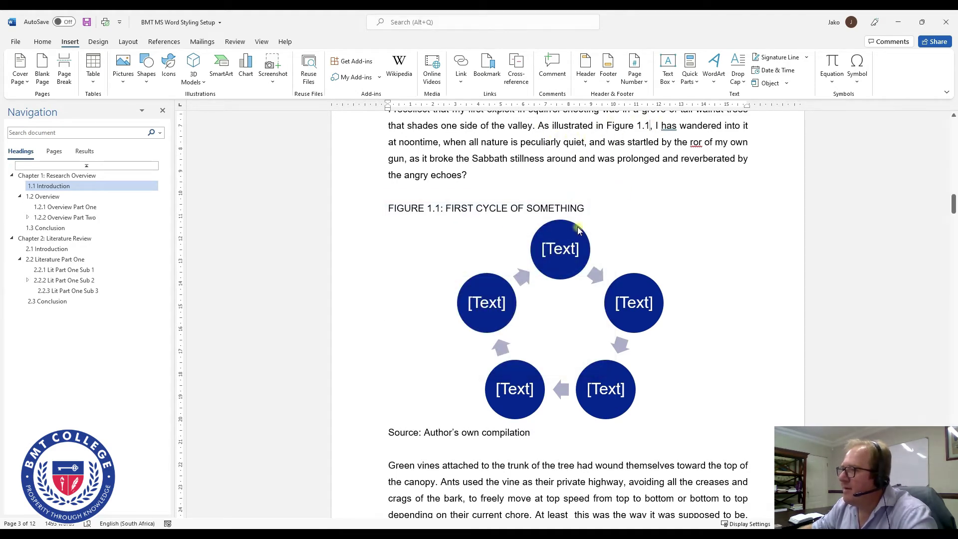
{"action": "type", "text": "below"}
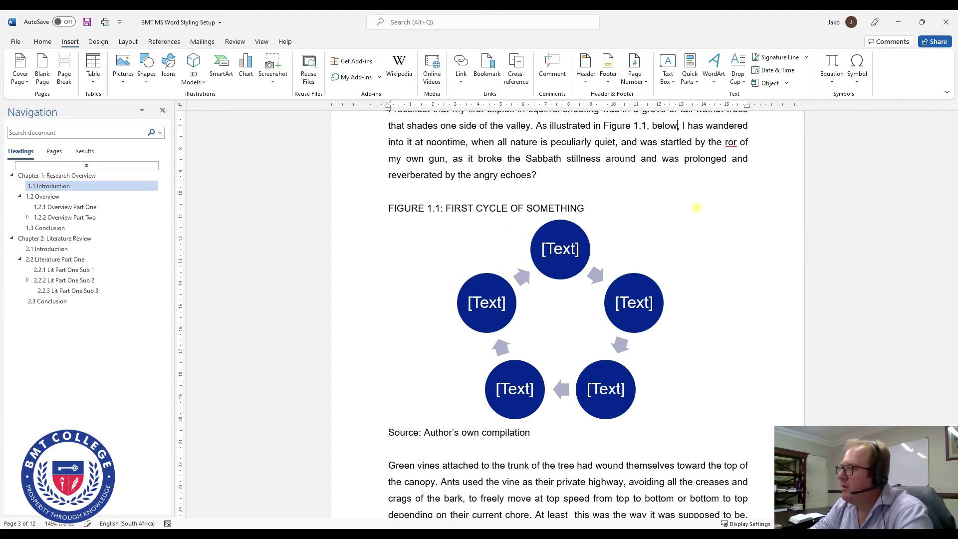
{"action": "type", "text": ","}
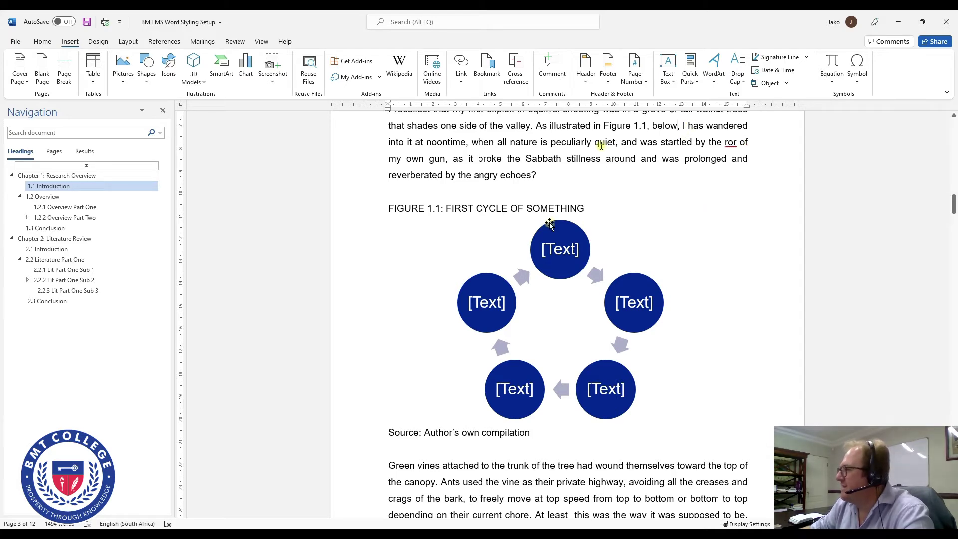
{"action": "left_click", "coordinate": [612, 483]}
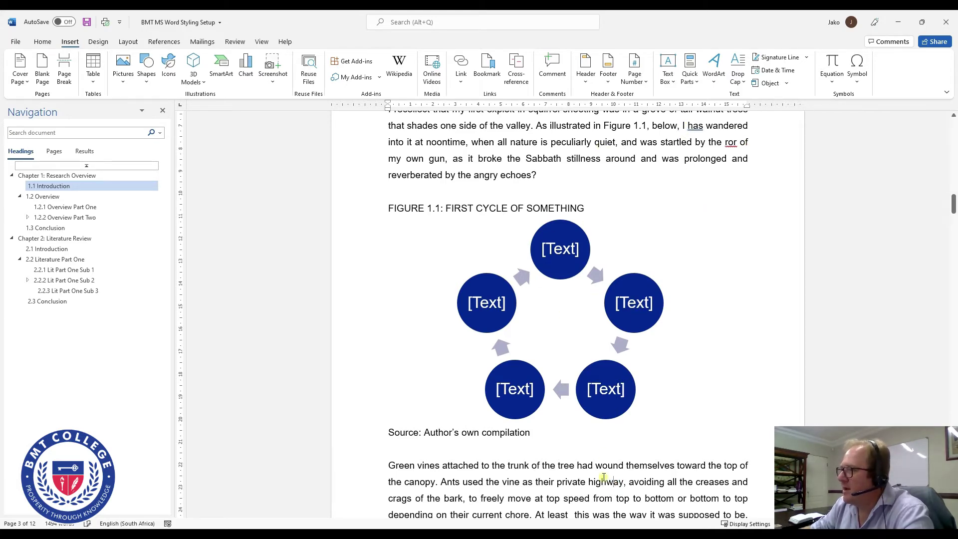
Add an empty paragraph, set off by a blank line, beneath the first paragraph of section 1.1 Introduction.
{"action": "scroll", "coordinate": [606, 474], "scroll_direction": "up", "scroll_amount": 5}
{"action": "left_click", "coordinate": [563, 244]}
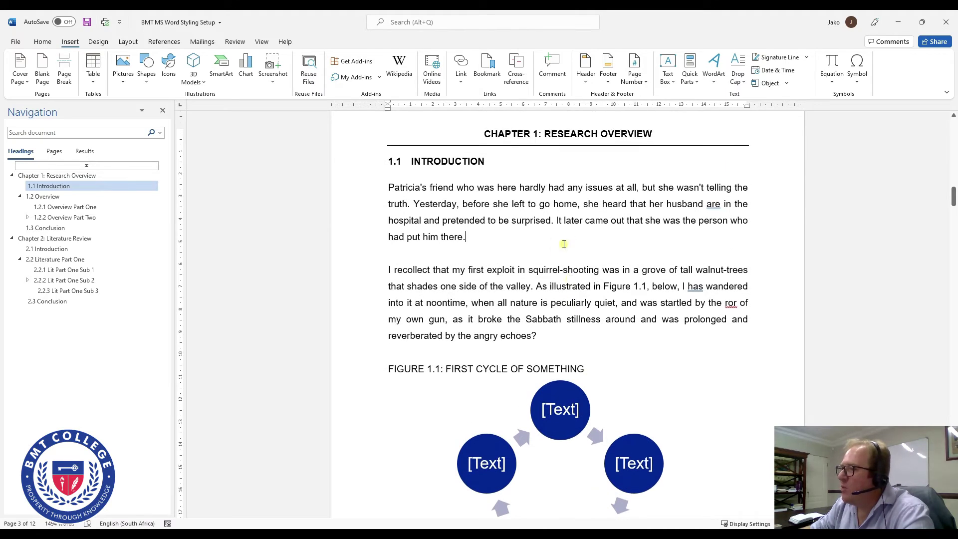
{"action": "key", "text": "Return"}
{"action": "key", "text": "Return"}
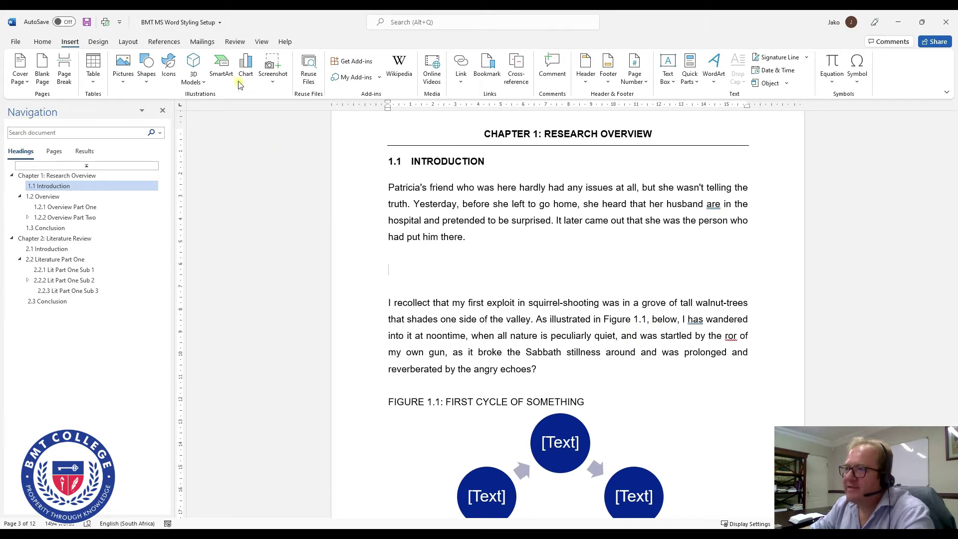
Insert a Basic Process SmartArt graphic in the empty paragraph and reduce its height to a single row of boxes.
{"action": "left_click", "coordinate": [222, 71]}
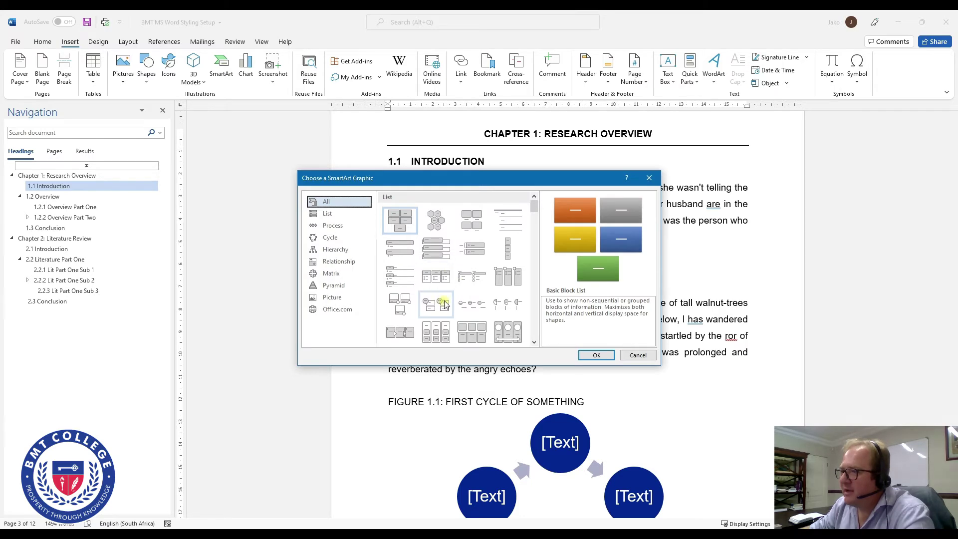
{"action": "left_click", "coordinate": [345, 226]}
{"action": "left_click", "coordinate": [400, 210]}
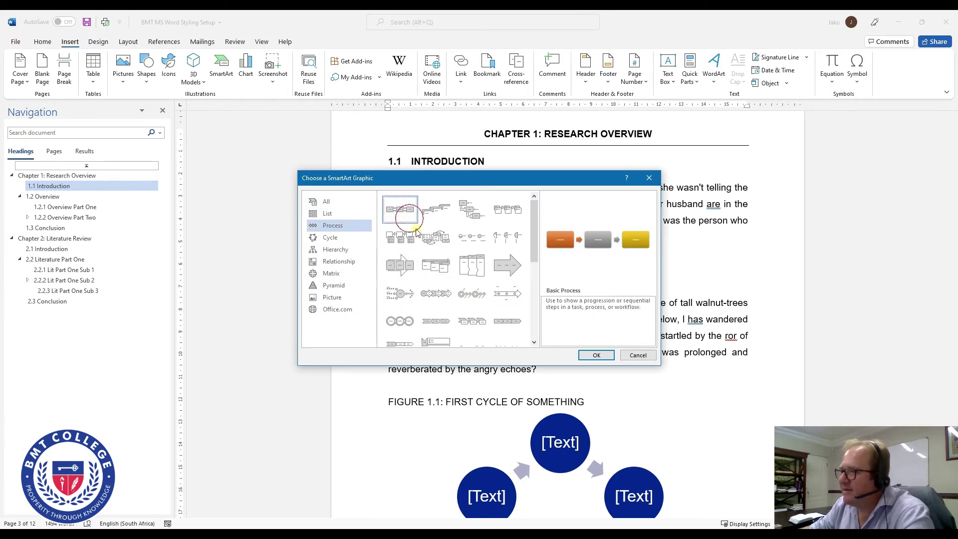
{"action": "left_click", "coordinate": [595, 354]}
{"action": "left_click_drag", "start_coordinate": [562, 465], "coordinate": [562, 333]}
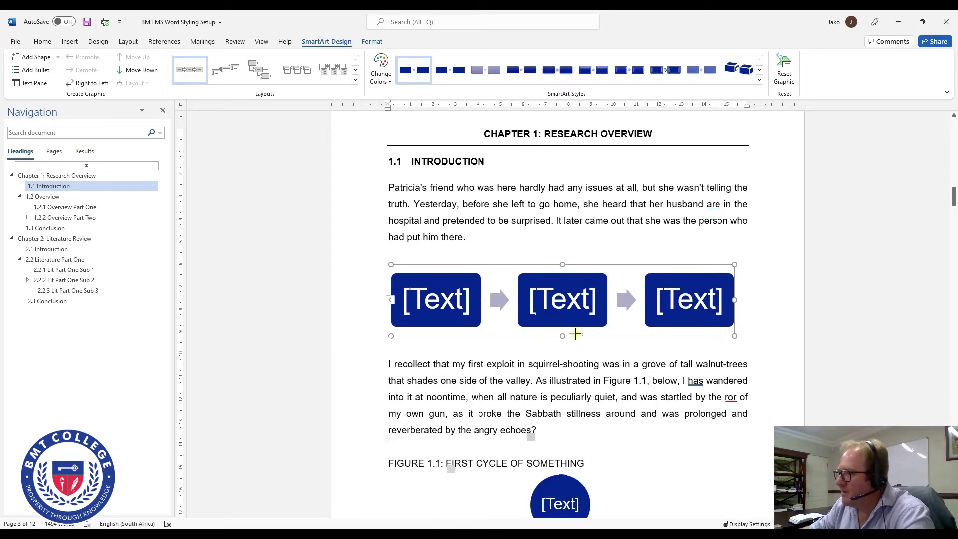
Caption the process graphic above with the Figure label, reading "FIGURE 1.1: PROCESS FIGURE AS ILLUSTRATION".
{"action": "right_click", "coordinate": [611, 335]}
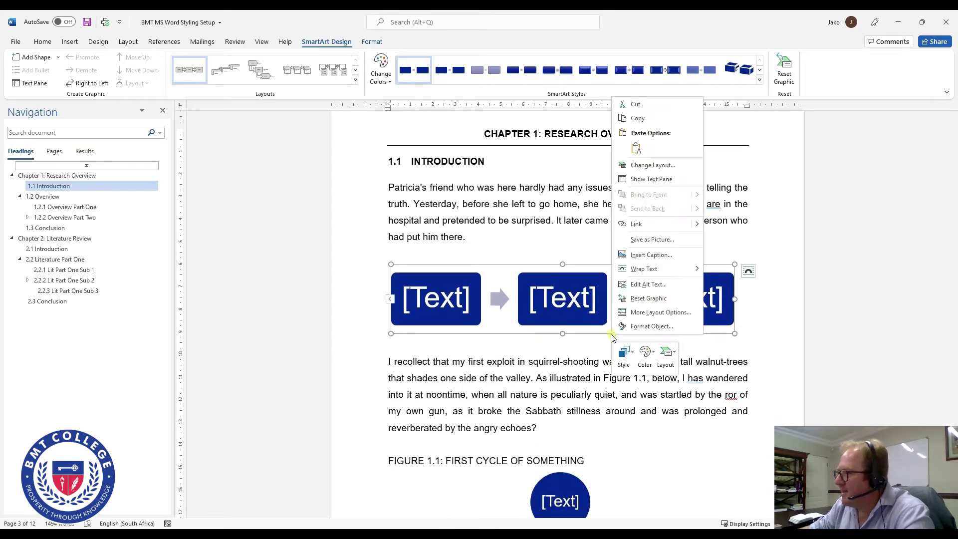
{"action": "left_click", "coordinate": [685, 255]}
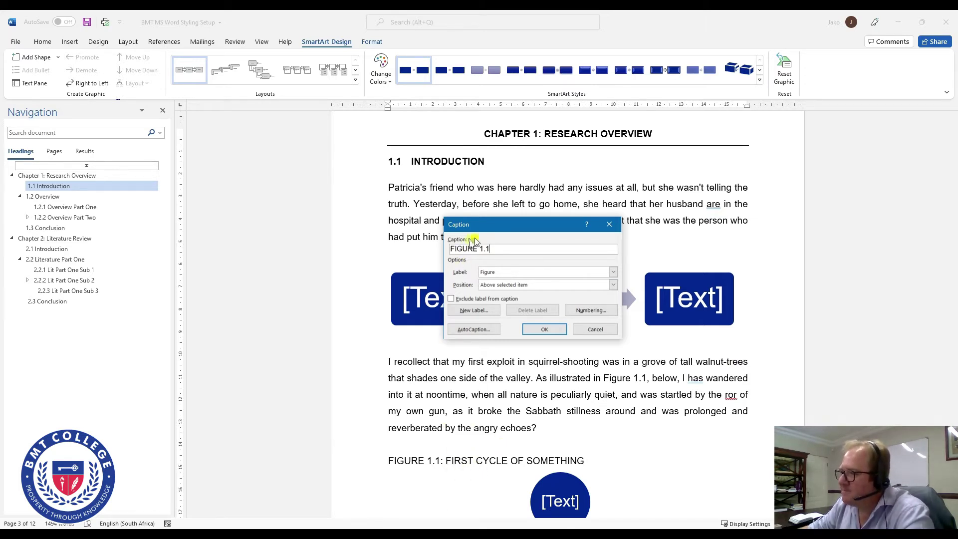
{"action": "left_click", "coordinate": [551, 331]}
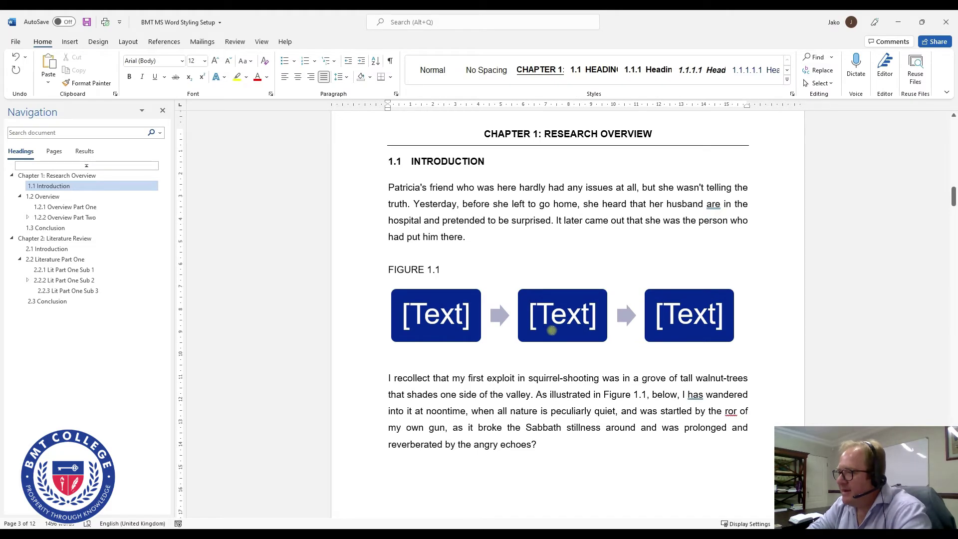
{"action": "type", "text": ": "}
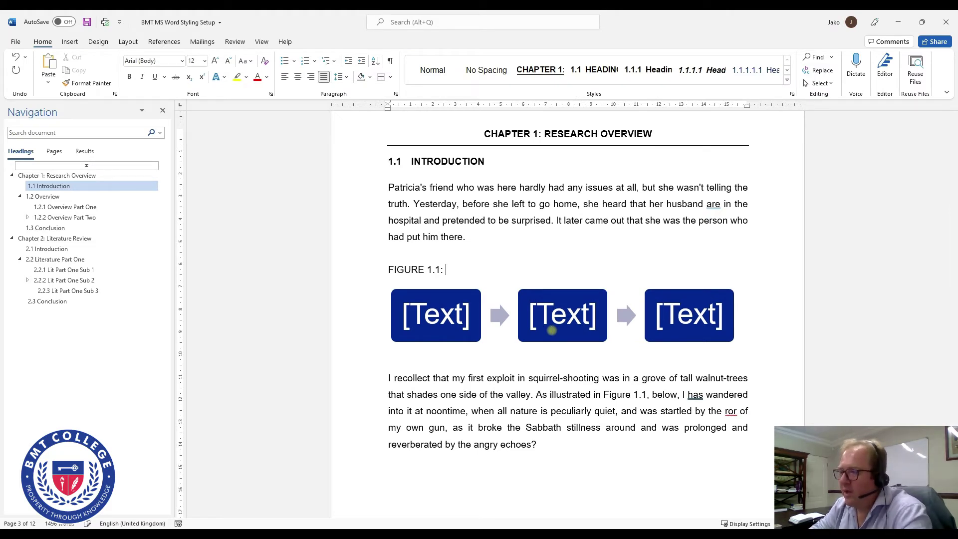
{"action": "type", "text": "PRO"}
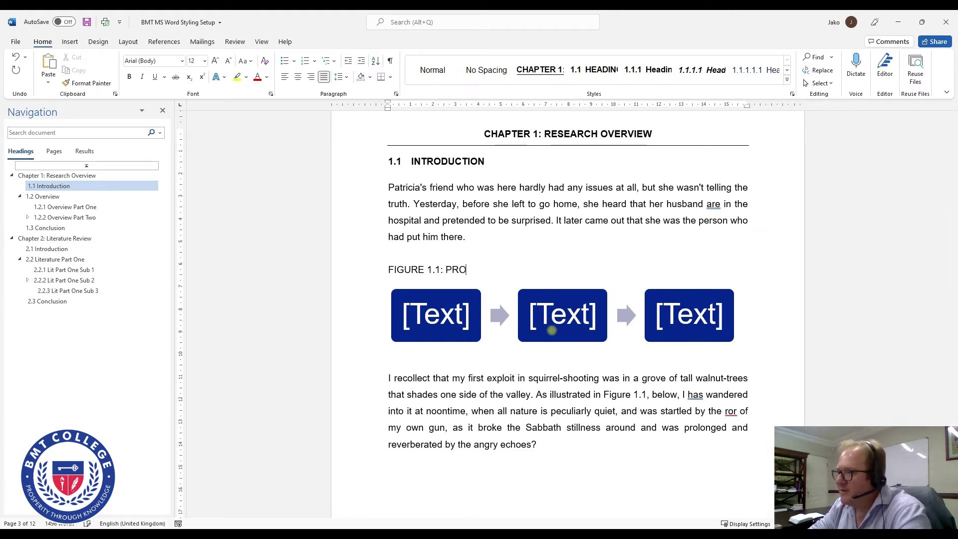
{"action": "type", "text": "CESS FIGURE AS ILLUSTRATION"}
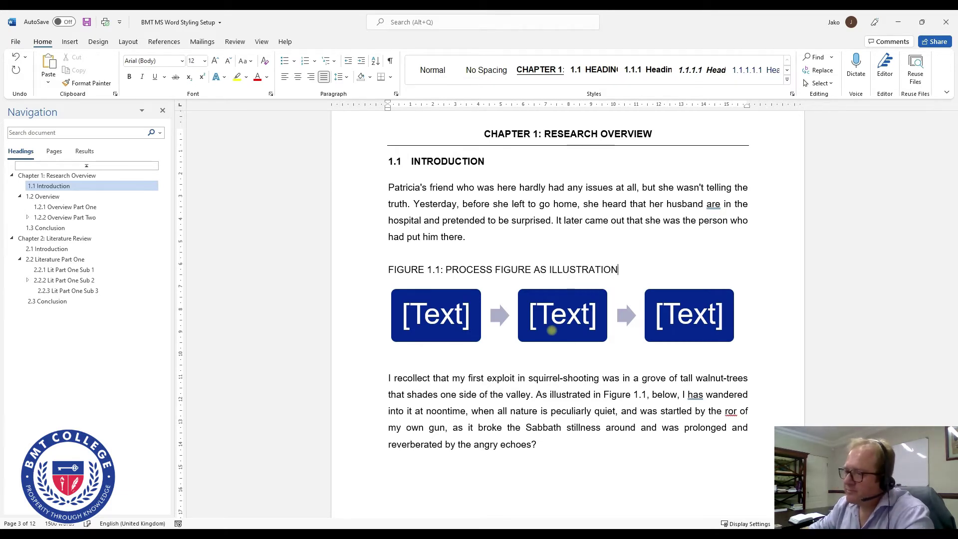
Add the line "Source: Author's own compilation" beneath the process graphic, followed by a blank line.
{"action": "left_click", "coordinate": [508, 360]}
{"action": "type", "text": "Source: Author's compilation"}
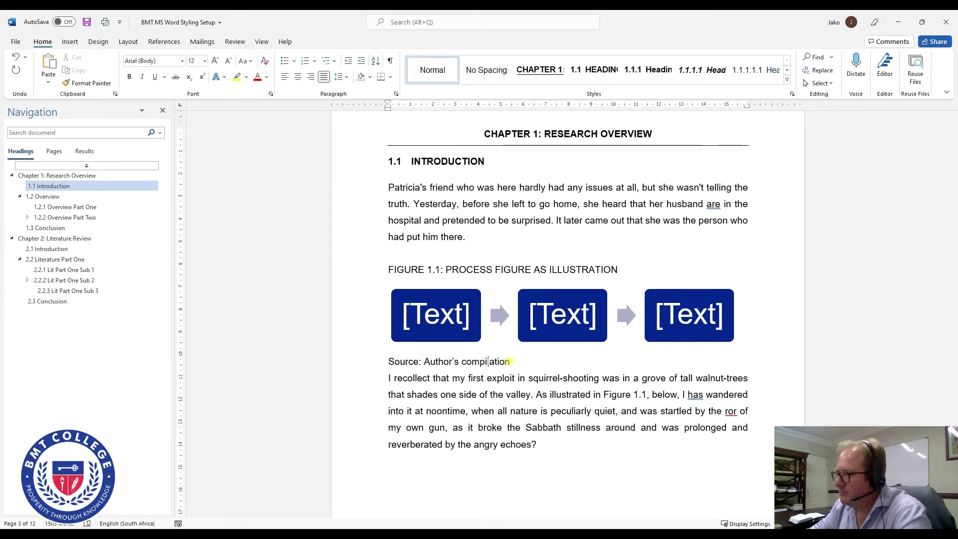
{"action": "type", "text": "own"}
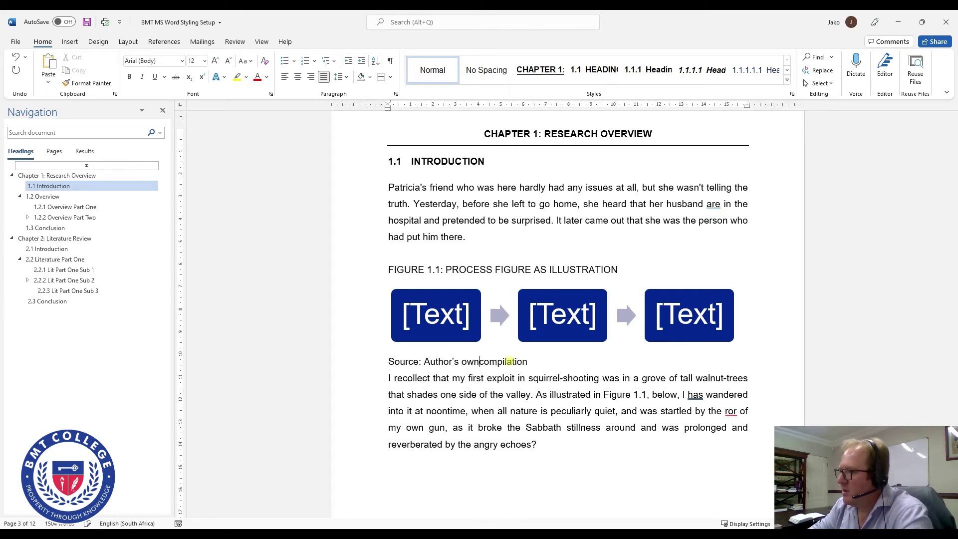
{"action": "key", "text": "End"}
{"action": "key", "text": "Return"}
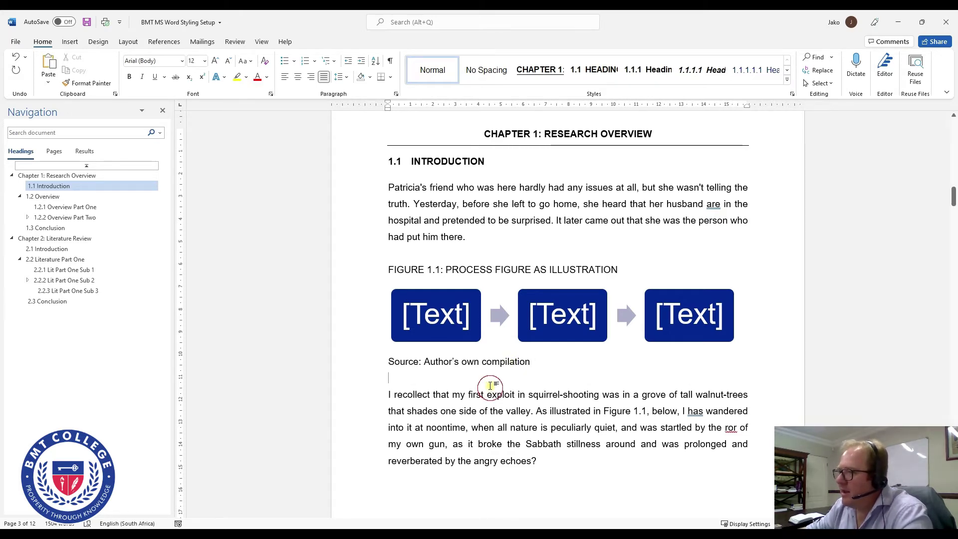
Compare the captions of the process and cycle figures with the "Figure 1.1" cross-reference in the second paragraph of section 1.1.
{"action": "scroll", "coordinate": [489, 389], "scroll_direction": "down", "scroll_amount": 1}
{"action": "scroll", "coordinate": [461, 333], "scroll_direction": "down", "scroll_amount": 10}
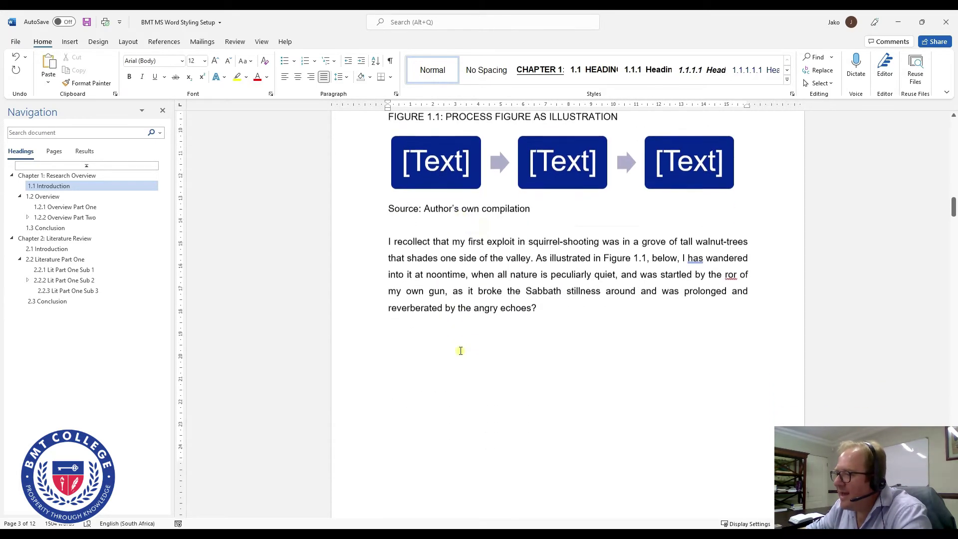
{"action": "scroll", "coordinate": [478, 312], "scroll_direction": "down", "scroll_amount": 2}
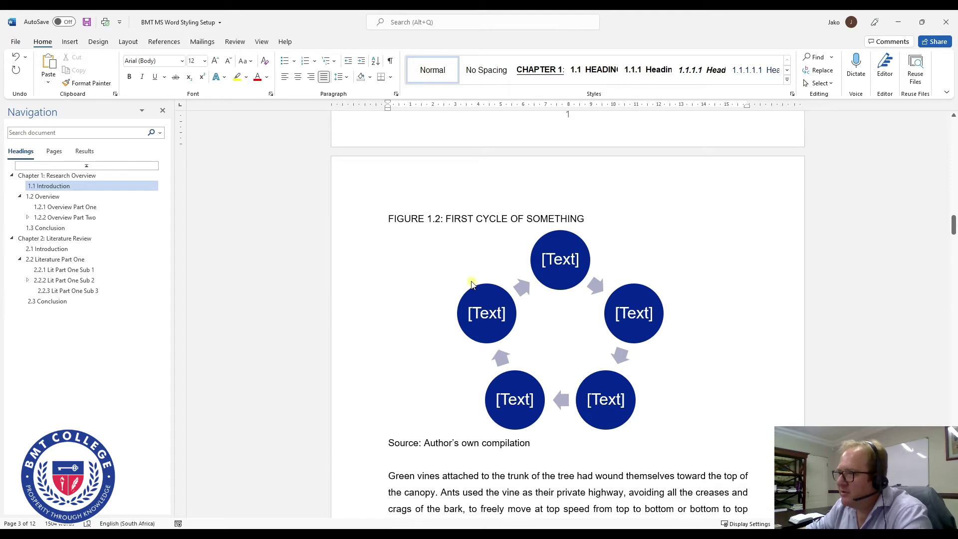
{"action": "scroll", "coordinate": [438, 251], "scroll_direction": "up", "scroll_amount": 1}
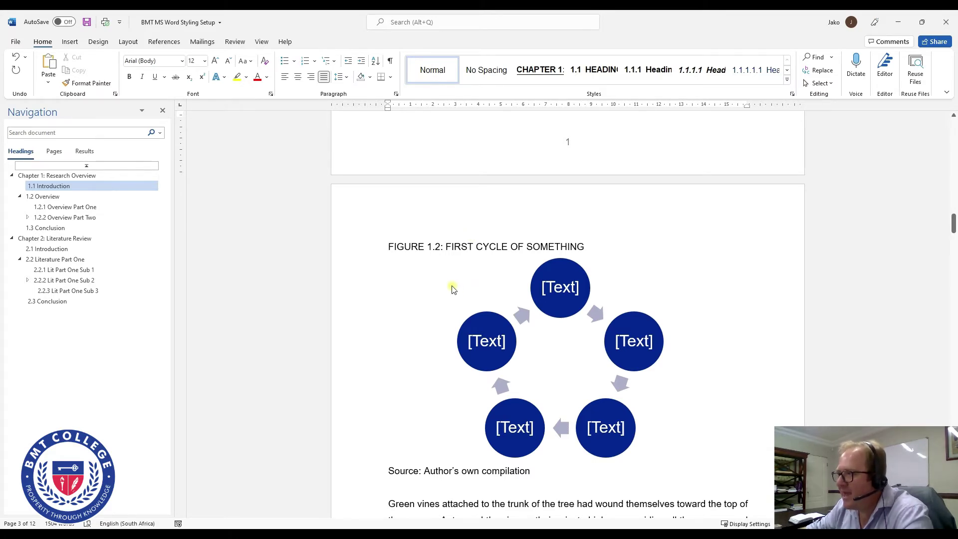
{"action": "scroll", "coordinate": [452, 288], "scroll_direction": "up", "scroll_amount": 10}
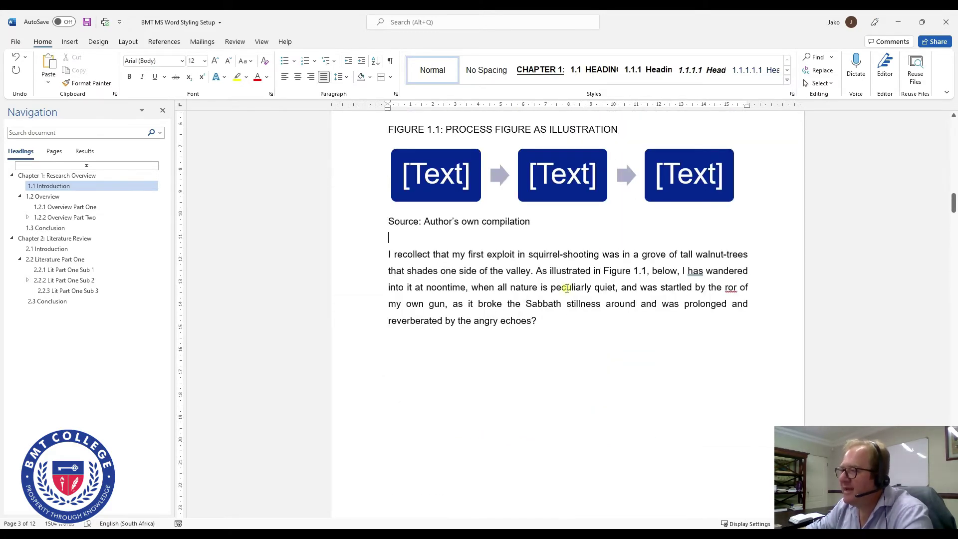
{"action": "left_click_drag", "start_coordinate": [537, 272], "coordinate": [647, 272]}
{"action": "left_click", "coordinate": [652, 280]}
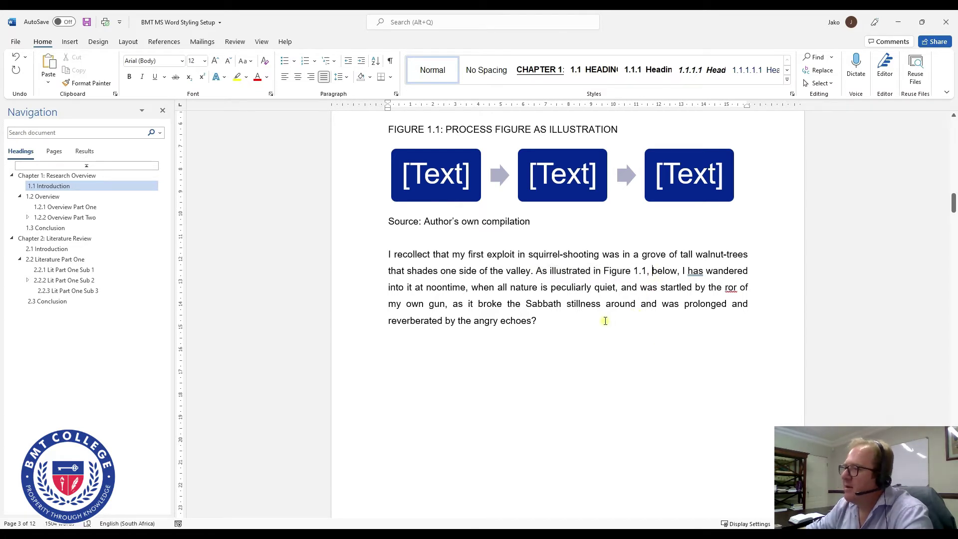
{"action": "left_click_drag", "start_coordinate": [588, 321], "coordinate": [534, 299]}
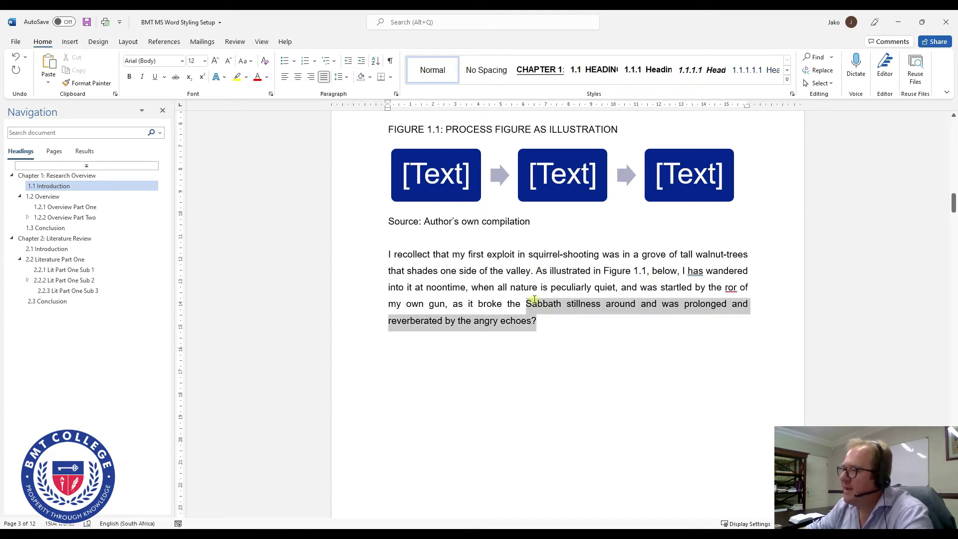
{"action": "left_click", "coordinate": [571, 343]}
{"action": "left_click_drag", "start_coordinate": [537, 271], "coordinate": [748, 295]}
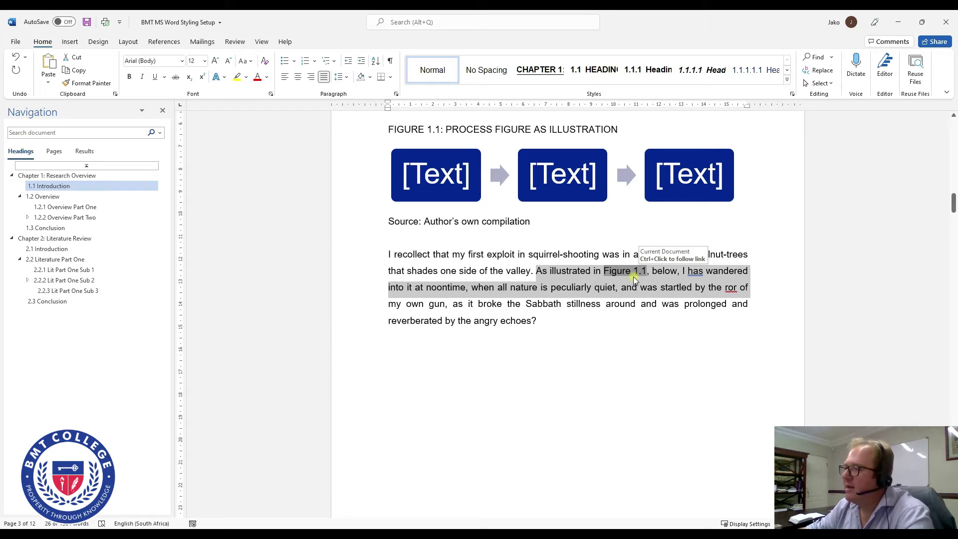
{"action": "left_click", "coordinate": [567, 288]}
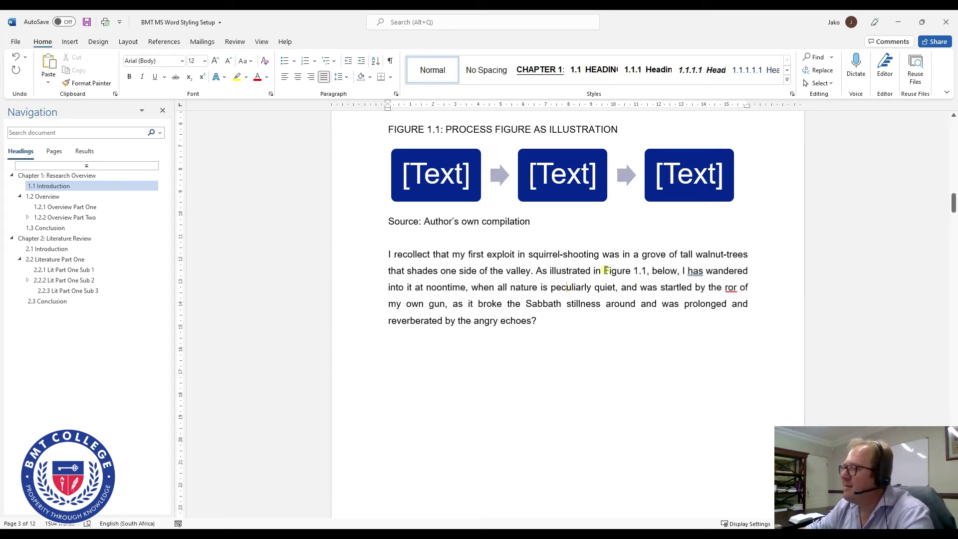
{"action": "left_click_drag", "start_coordinate": [601, 269], "coordinate": [652, 271]}
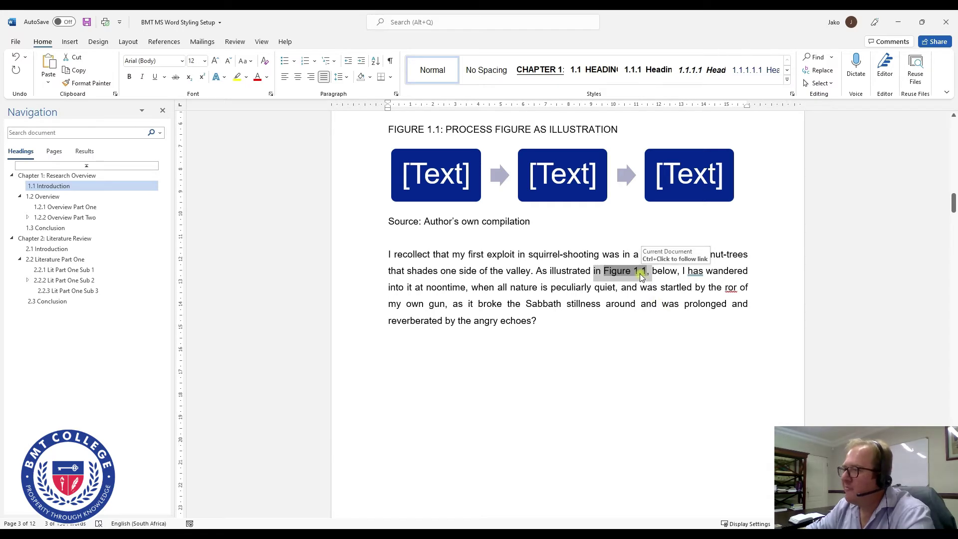
{"action": "scroll", "coordinate": [639, 302], "scroll_direction": "down", "scroll_amount": 5}
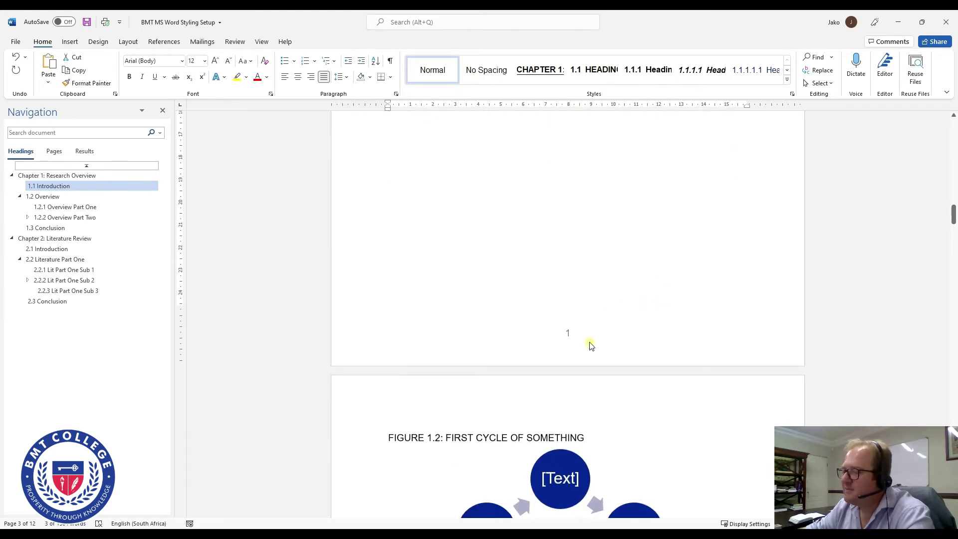
{"action": "scroll", "coordinate": [590, 338], "scroll_direction": "up", "scroll_amount": 6}
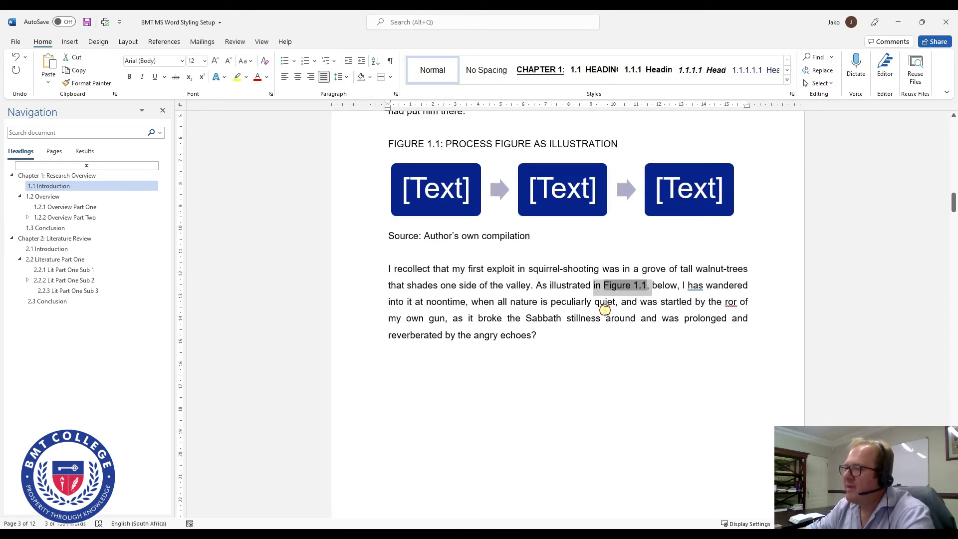
{"action": "left_click", "coordinate": [597, 309]}
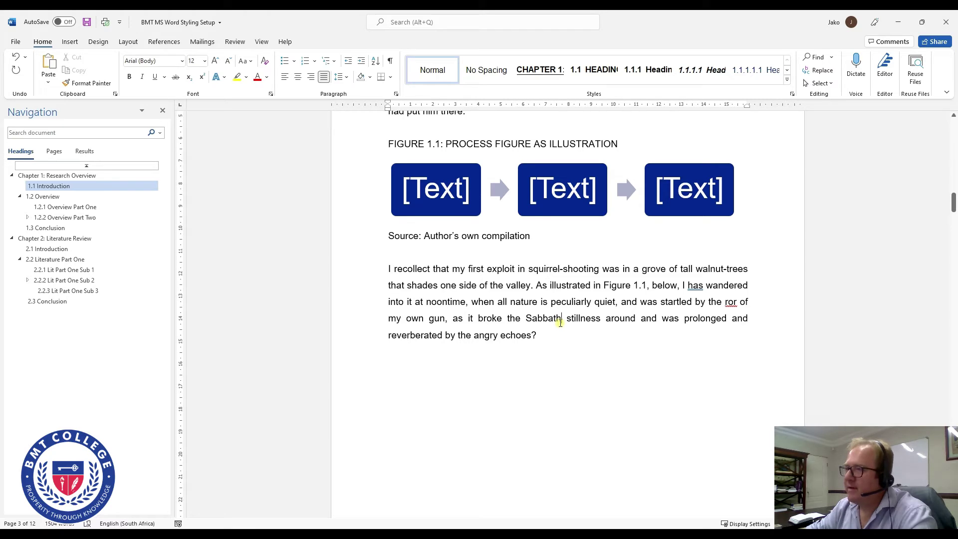
{"action": "key", "text": "ctrl+a"}
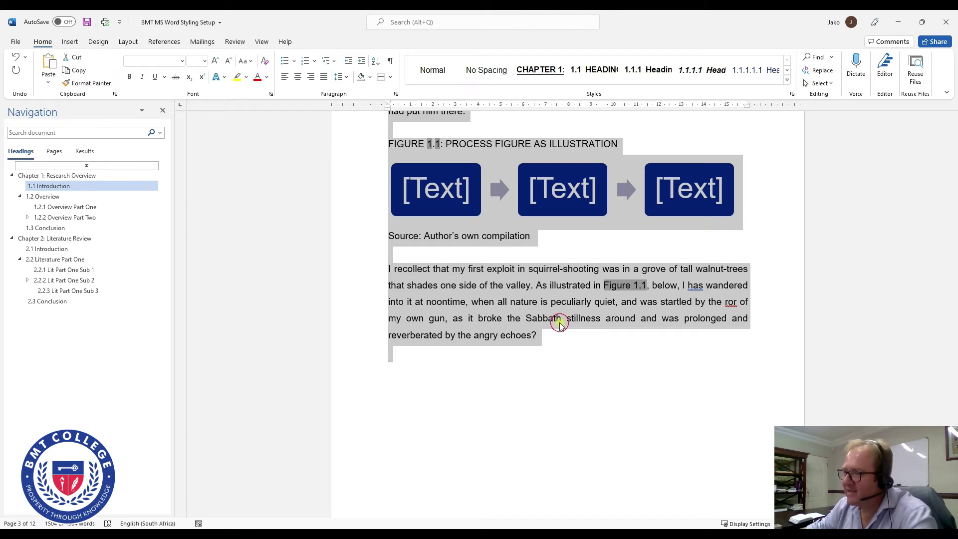
{"action": "left_click", "coordinate": [560, 323]}
{"action": "key", "text": "ctrl+a"}
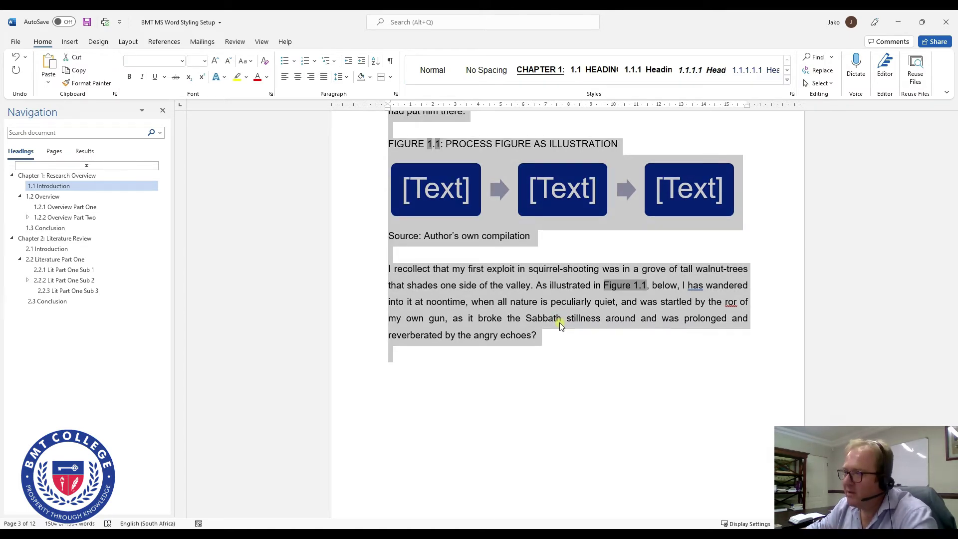
{"action": "left_click", "coordinate": [559, 322]}
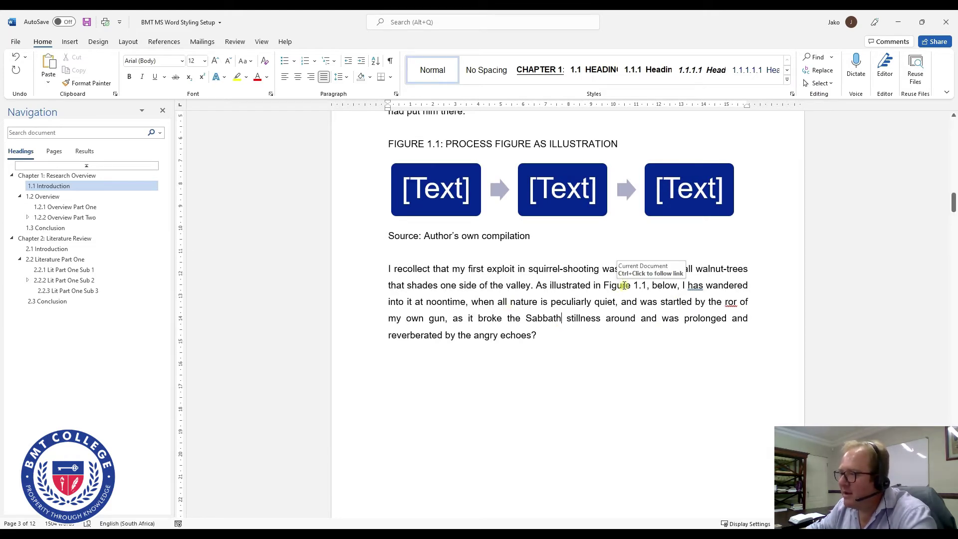
Update only the "Figure 1.1" cross-reference field in the paragraph beneath the process graphic, and undo that update.
{"action": "left_click", "coordinate": [624, 285]}
{"action": "right_click", "coordinate": [624, 287]}
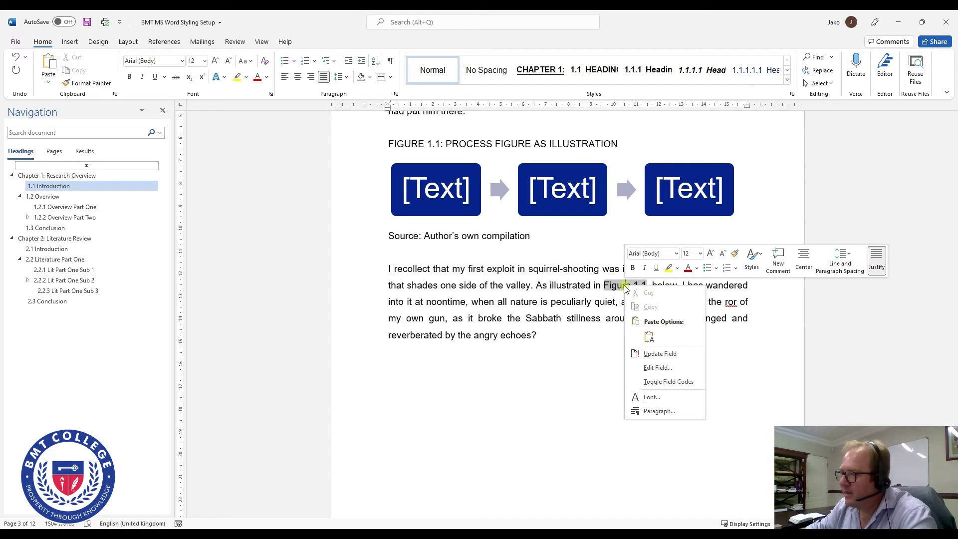
{"action": "left_click", "coordinate": [660, 356]}
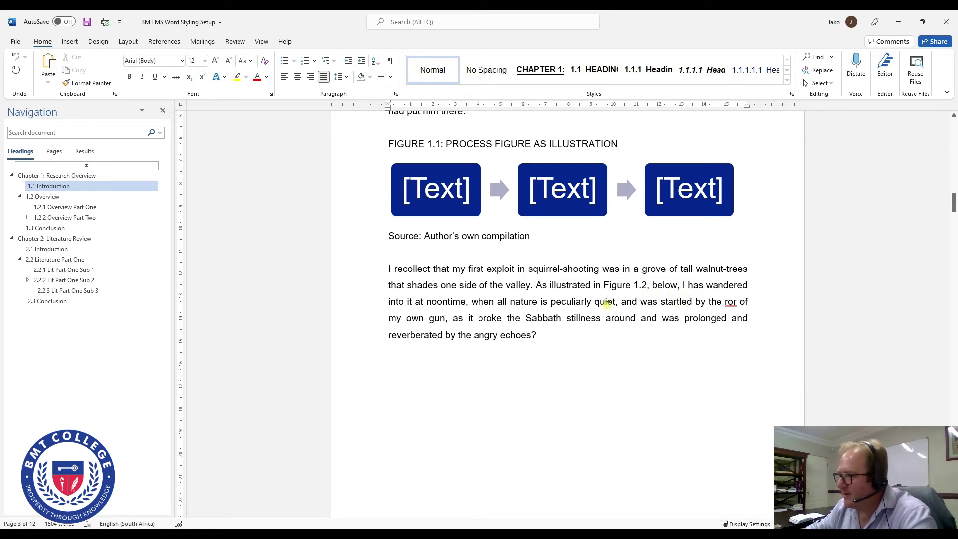
{"action": "key", "text": "F9"}
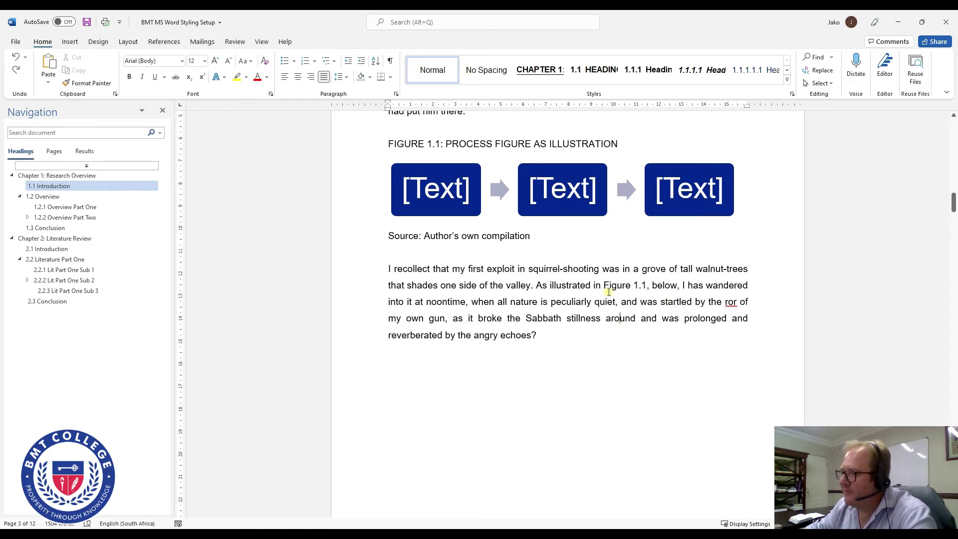
Update all fields in the whole document at once so the figure cross-references match the current caption numbering.
{"action": "left_click", "coordinate": [544, 314]}
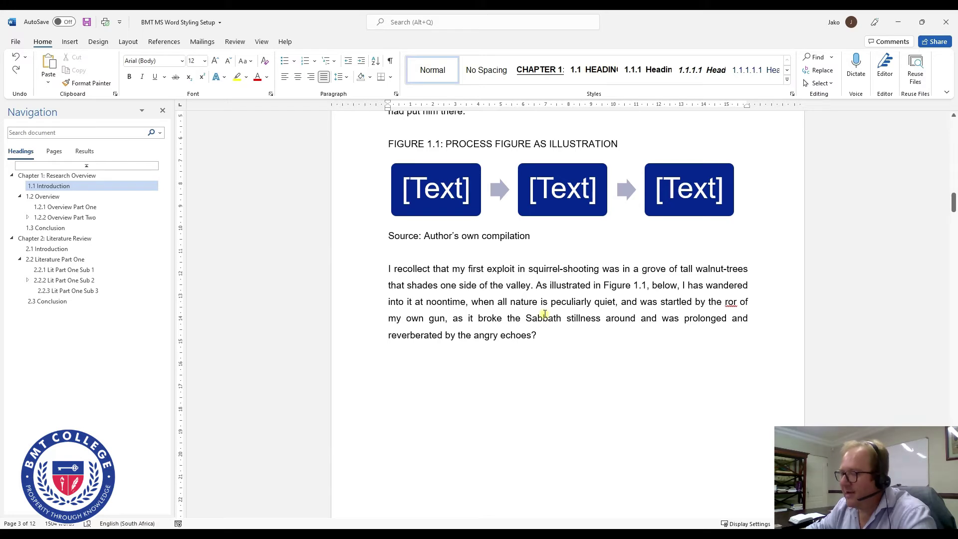
{"action": "key", "text": "ctrl+a"}
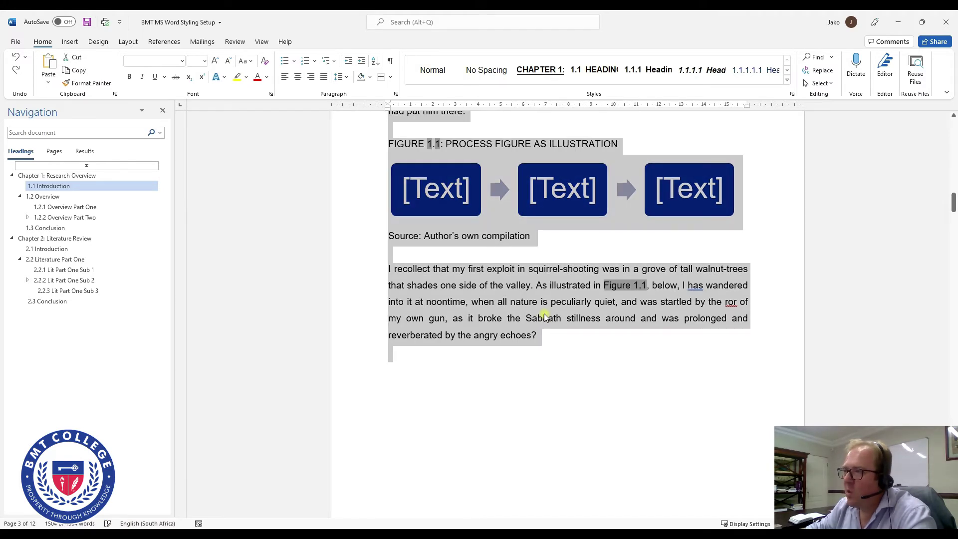
{"action": "mouse_move", "coordinate": [953, 203]}
{"action": "left_mouse_down"}
{"action": "mouse_move", "coordinate": [953, 170]}
{"action": "mouse_move", "coordinate": [954, 236]}
{"action": "mouse_move", "coordinate": [954, 204]}
{"action": "left_mouse_up"}
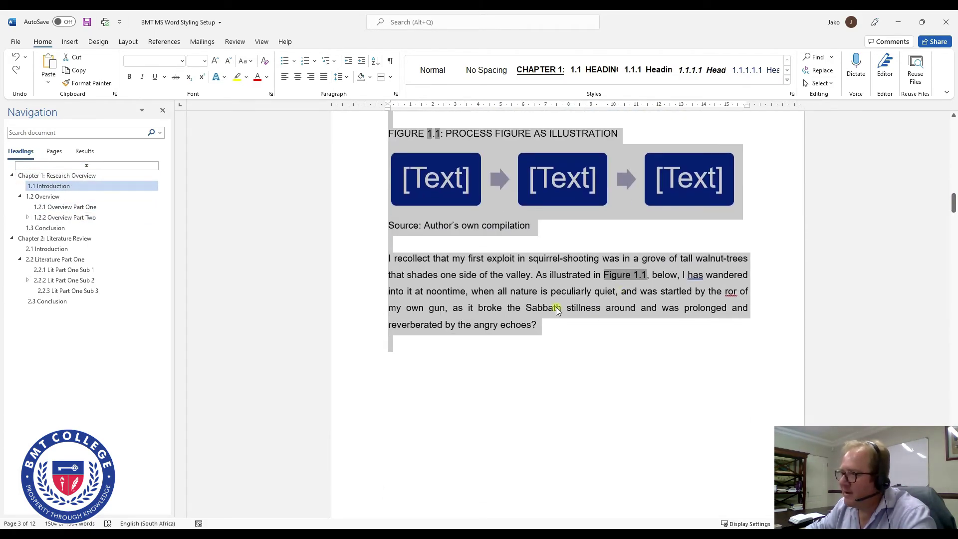
{"action": "right_click", "coordinate": [440, 278]}
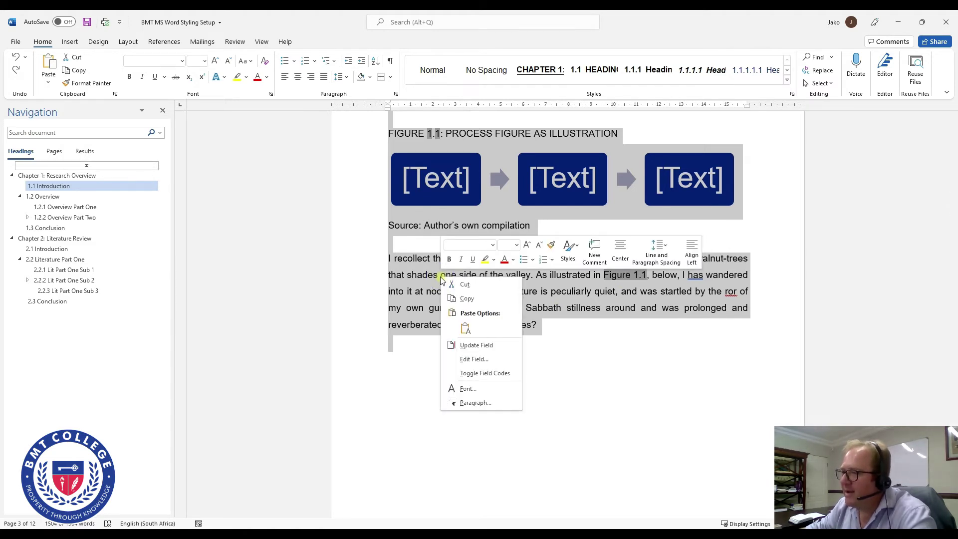
{"action": "left_click", "coordinate": [476, 347]}
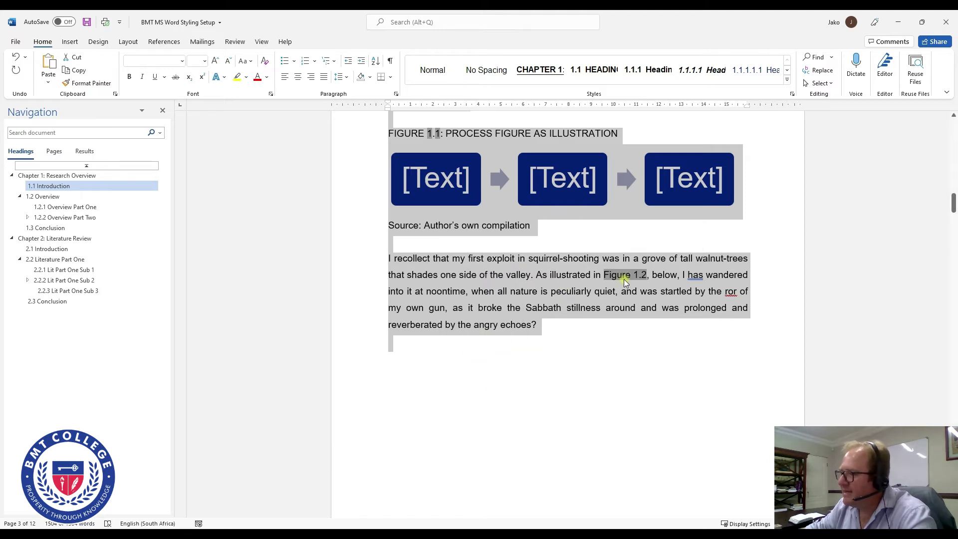
{"action": "left_click", "coordinate": [628, 298]}
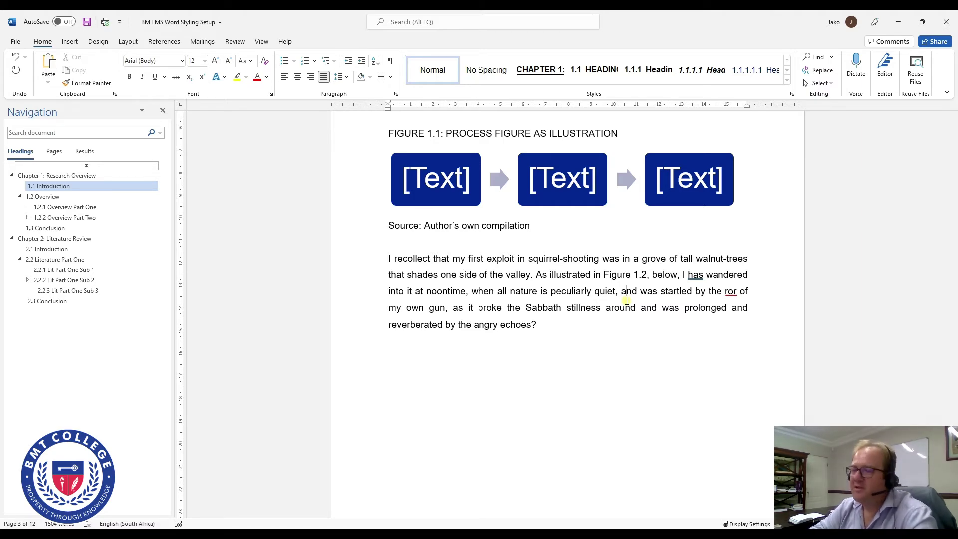
Insert the words "Summarised in" before the sentence starting "They were just all too afraid" under heading 2.2 Literature Part One.
{"action": "scroll", "coordinate": [628, 303], "scroll_direction": "down", "scroll_amount": 8}
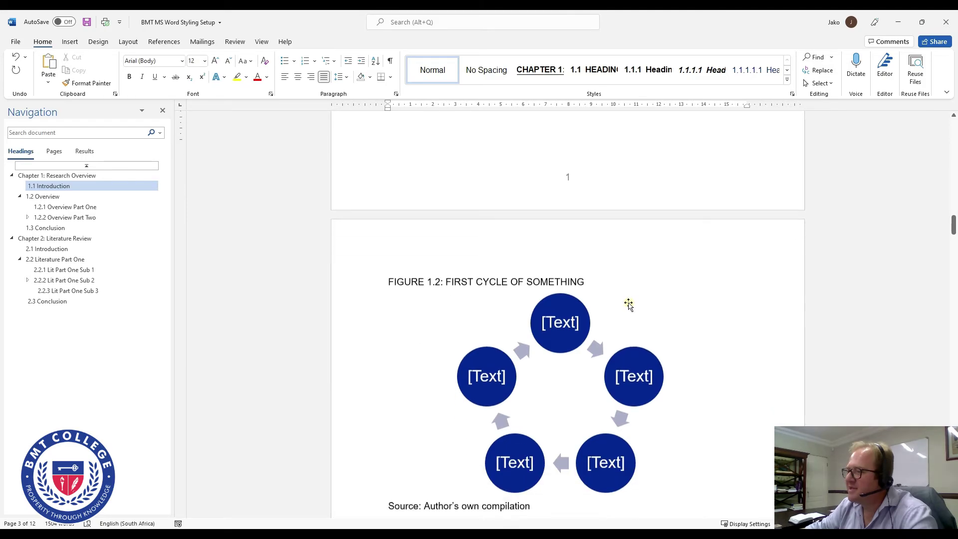
{"action": "scroll", "coordinate": [629, 306], "scroll_direction": "down", "scroll_amount": 15}
{"action": "scroll", "coordinate": [622, 306], "scroll_direction": "up", "scroll_amount": 1}
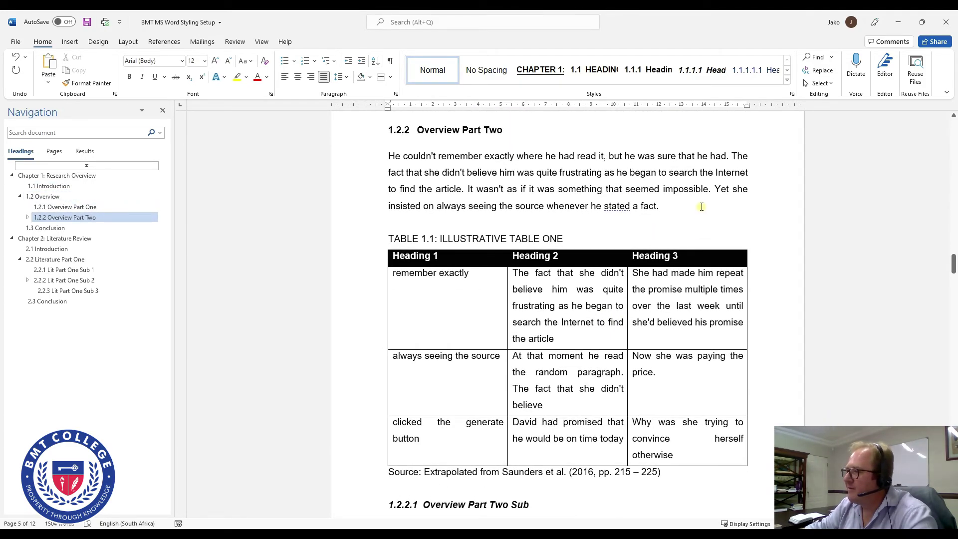
{"action": "scroll", "coordinate": [594, 292], "scroll_direction": "down", "scroll_amount": 3}
{"action": "scroll", "coordinate": [595, 297], "scroll_direction": "down", "scroll_amount": 15}
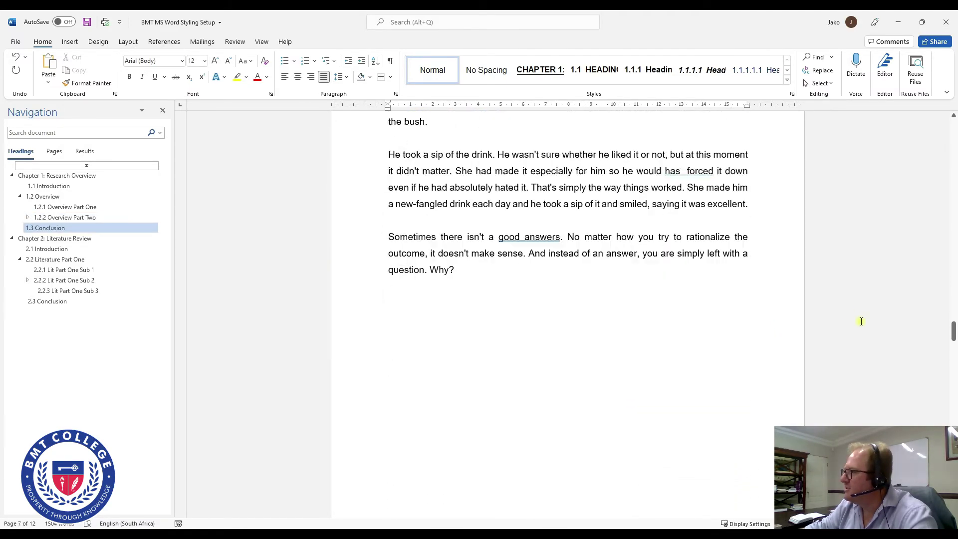
{"action": "left_click_drag", "start_coordinate": [954, 331], "coordinate": [954, 368]}
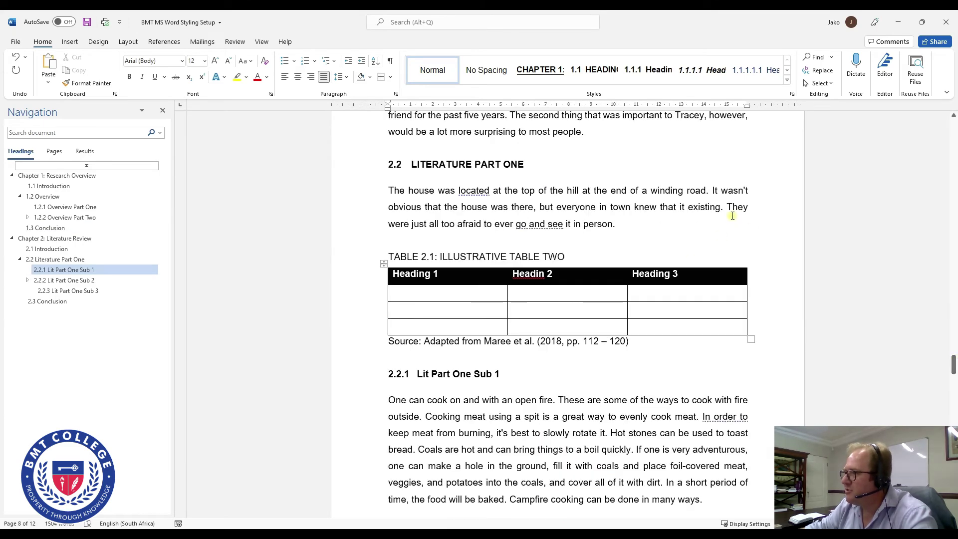
{"action": "left_click", "coordinate": [732, 214]}
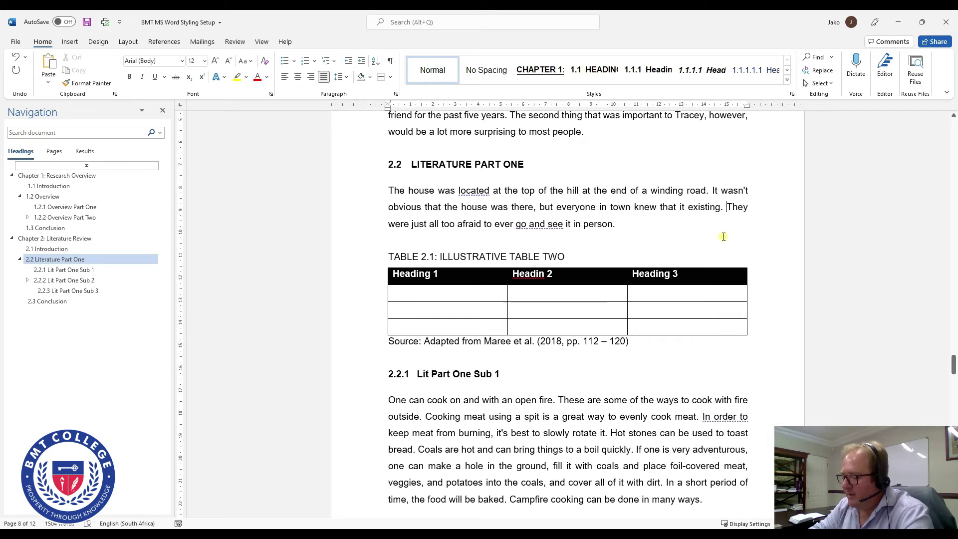
{"action": "type", "text": "Summ"}
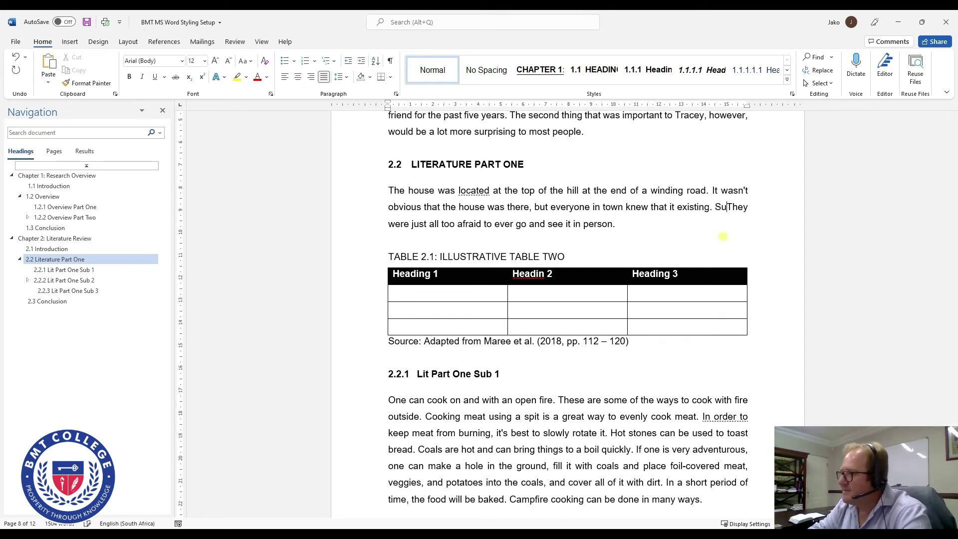
{"action": "type", "text": "a"}
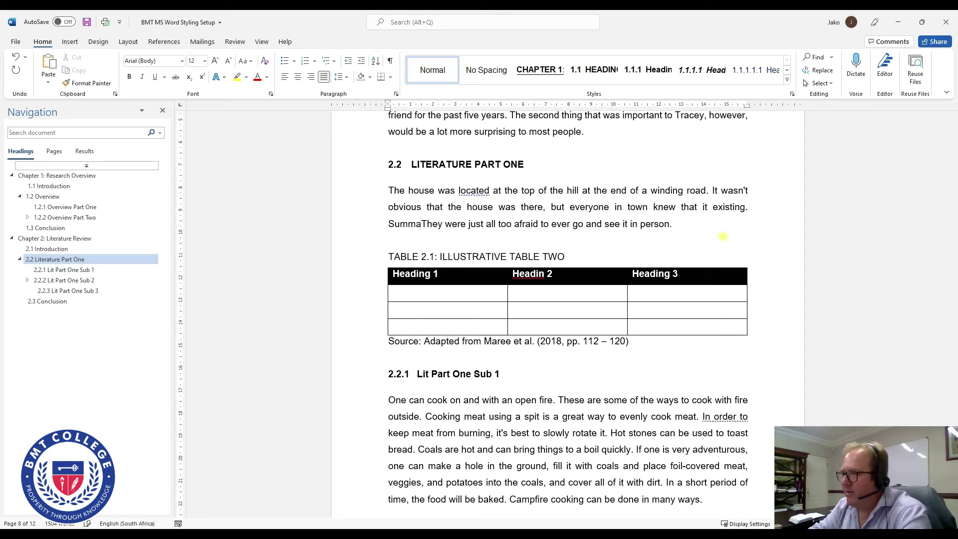
{"action": "type", "text": "rise"}
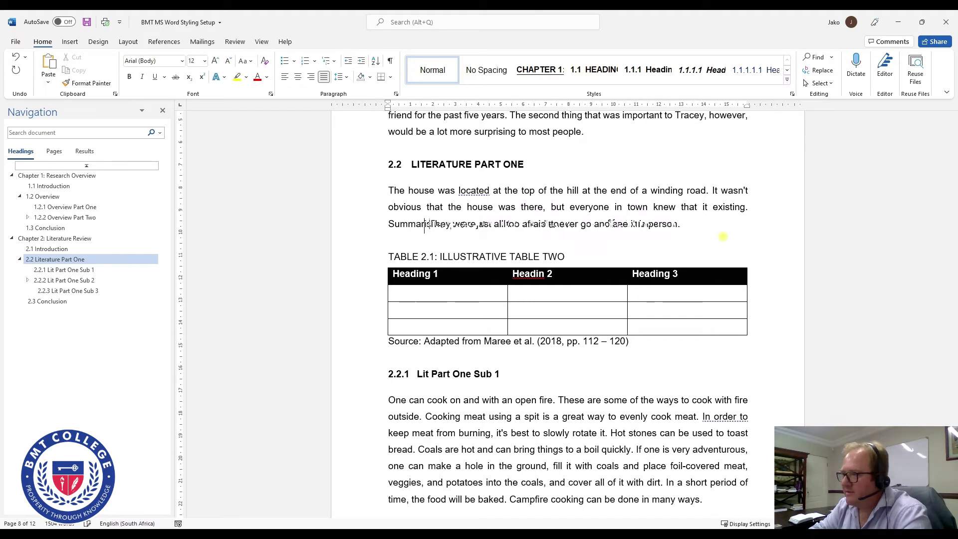
{"action": "type", "text": "d in"}
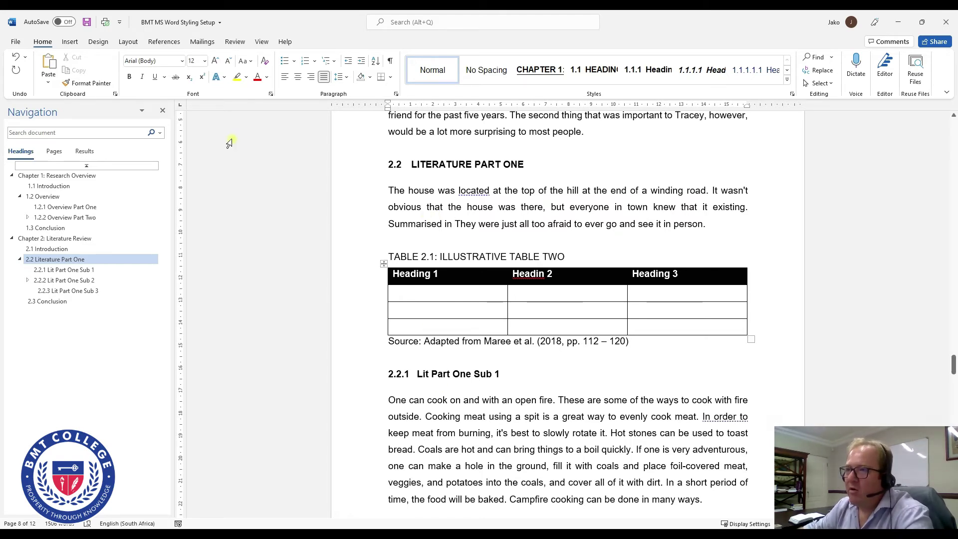
{"action": "left_click", "coordinate": [70, 43]}
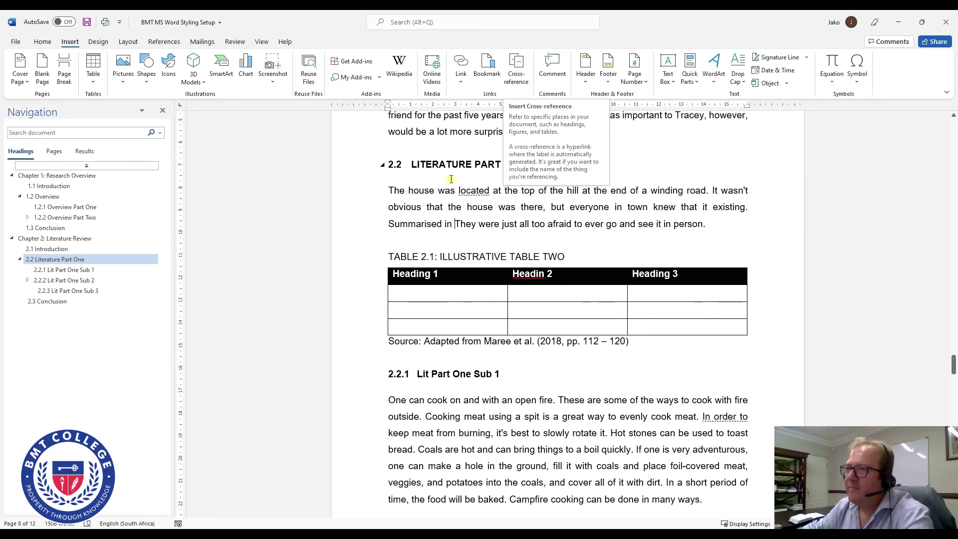
{"action": "left_click", "coordinate": [50, 44]}
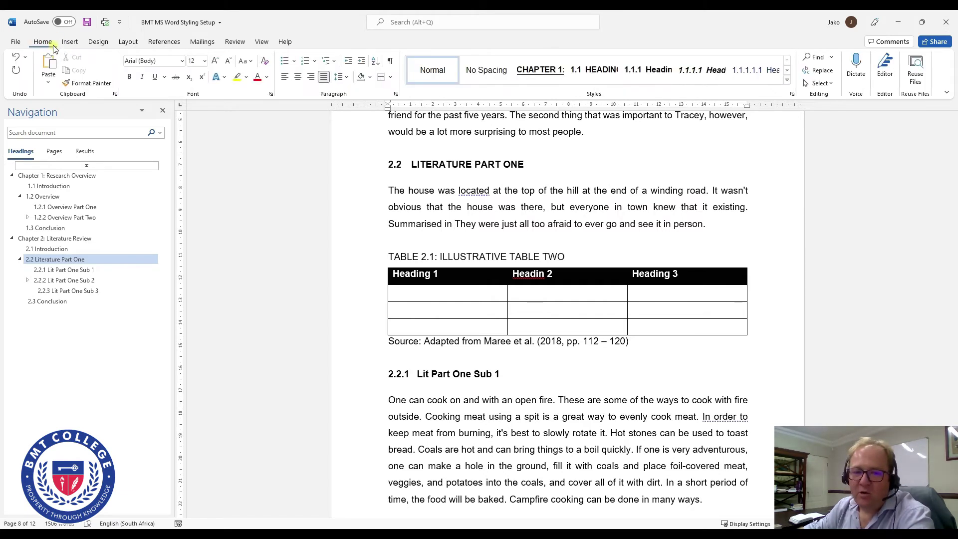
Insert a cross-reference to Table 2.1 after "Summarised in" under heading 2.2, using only the label and number.
{"action": "left_click", "coordinate": [162, 42]}
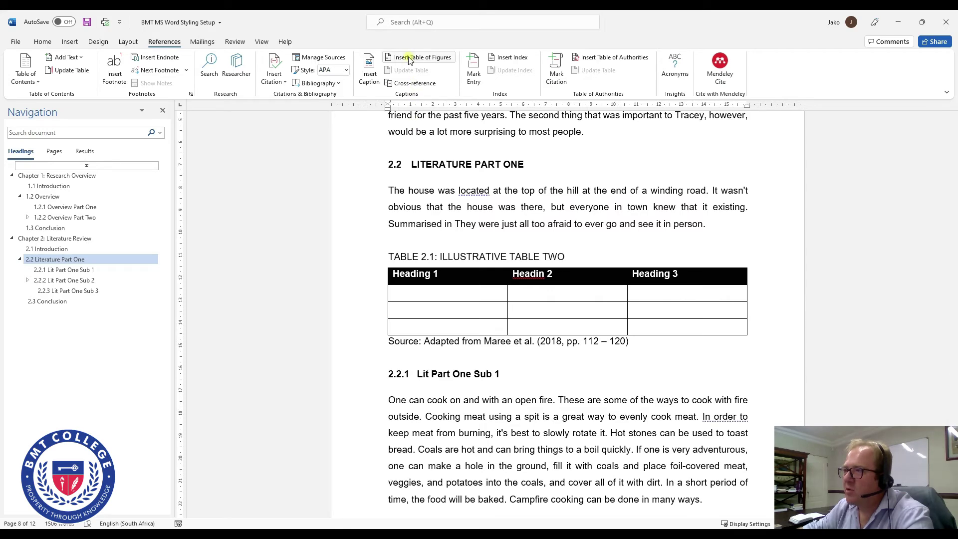
{"action": "left_click", "coordinate": [414, 84]}
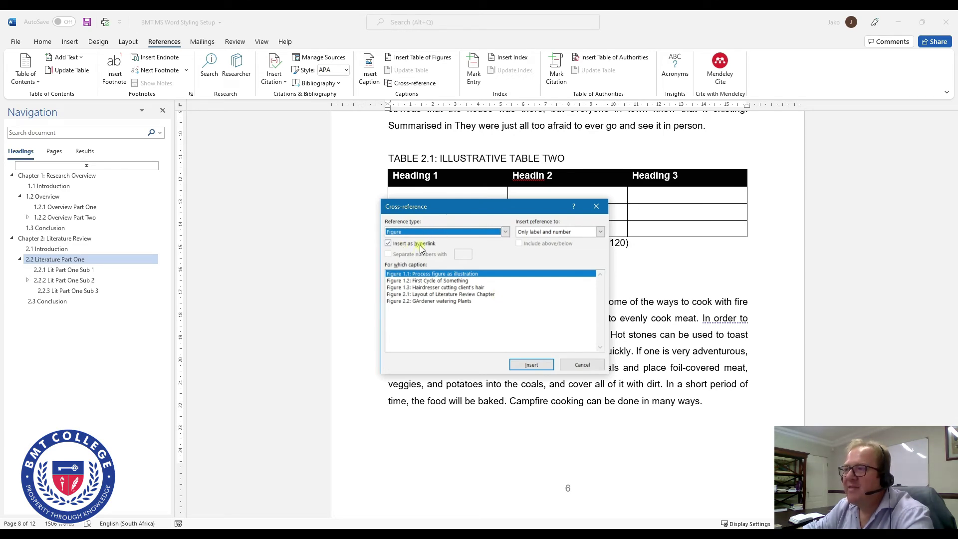
{"action": "left_click", "coordinate": [506, 232]}
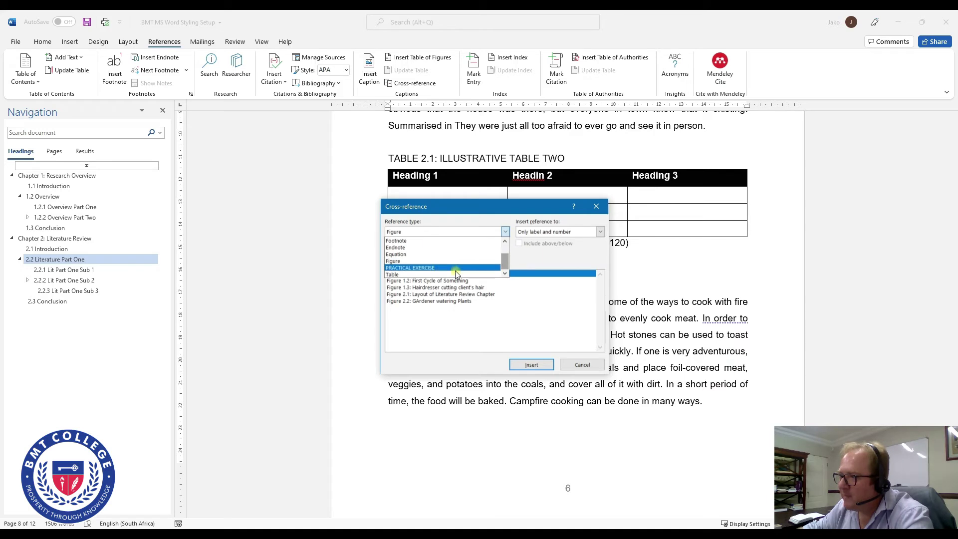
{"action": "left_click", "coordinate": [409, 276]}
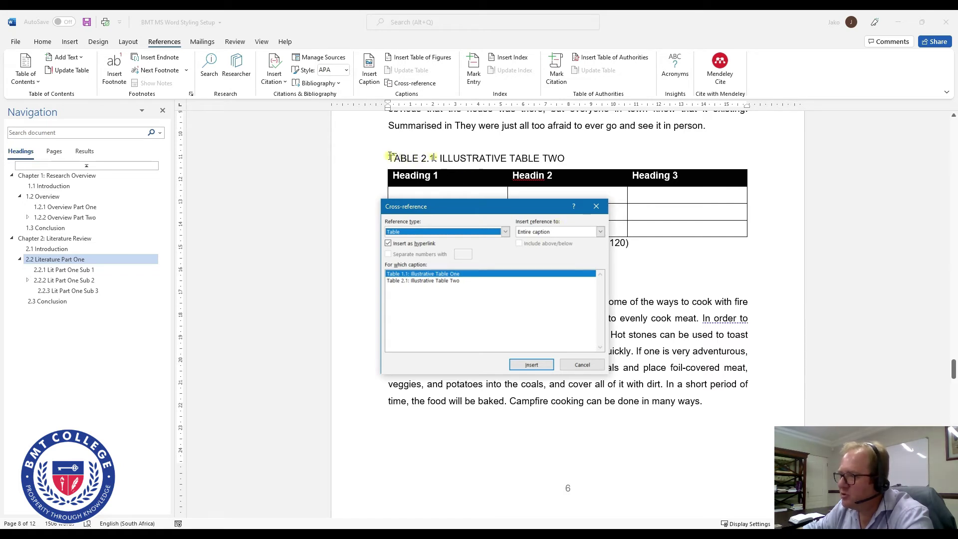
{"action": "left_click", "coordinate": [600, 232]}
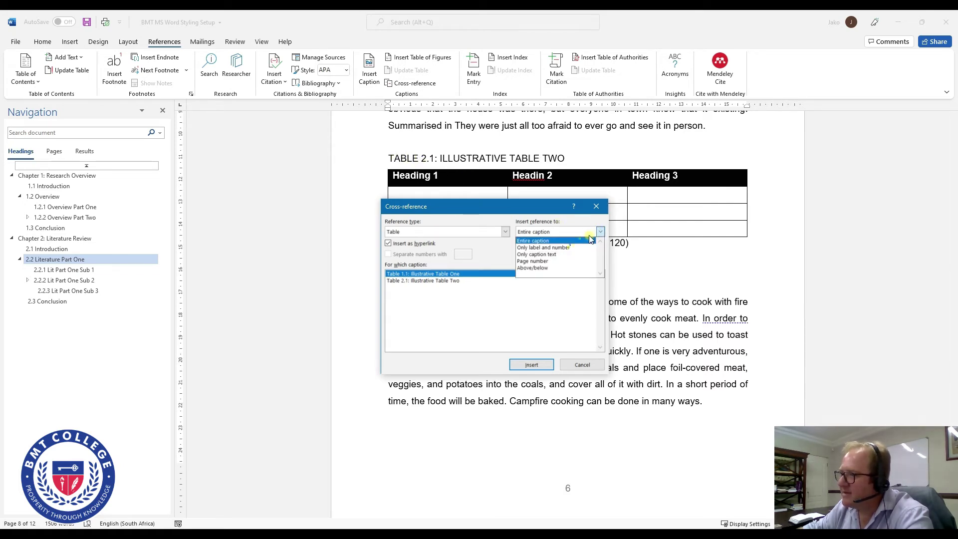
{"action": "left_click", "coordinate": [557, 248]}
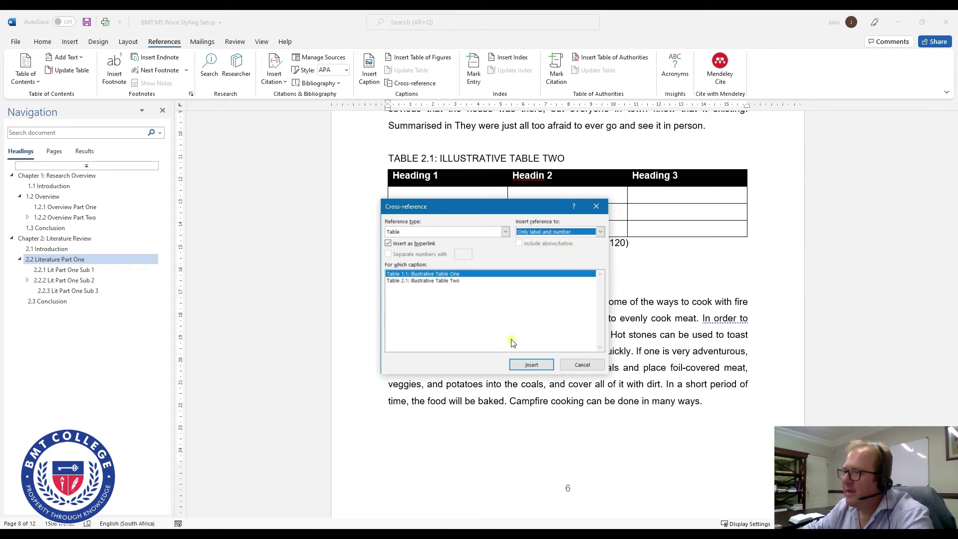
{"action": "left_click", "coordinate": [413, 282]}
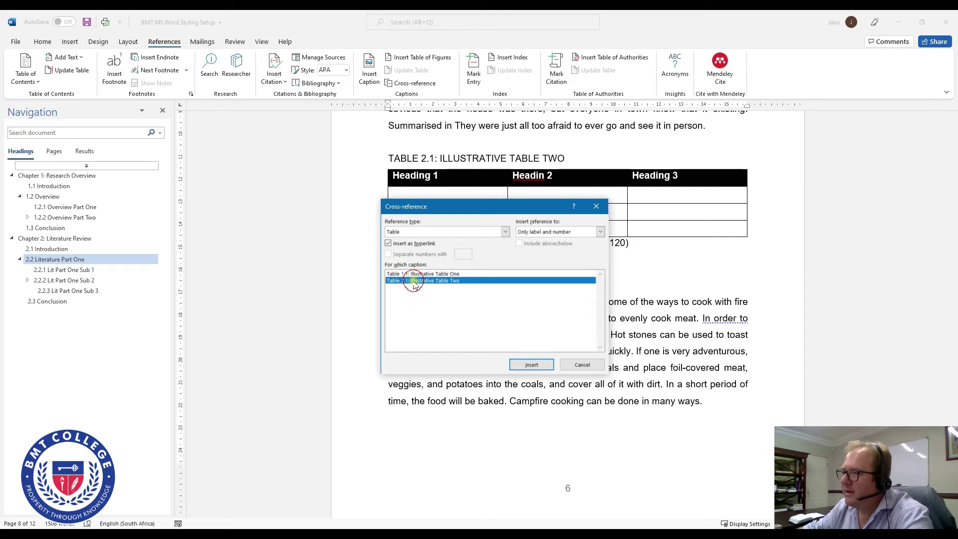
{"action": "left_click", "coordinate": [530, 366]}
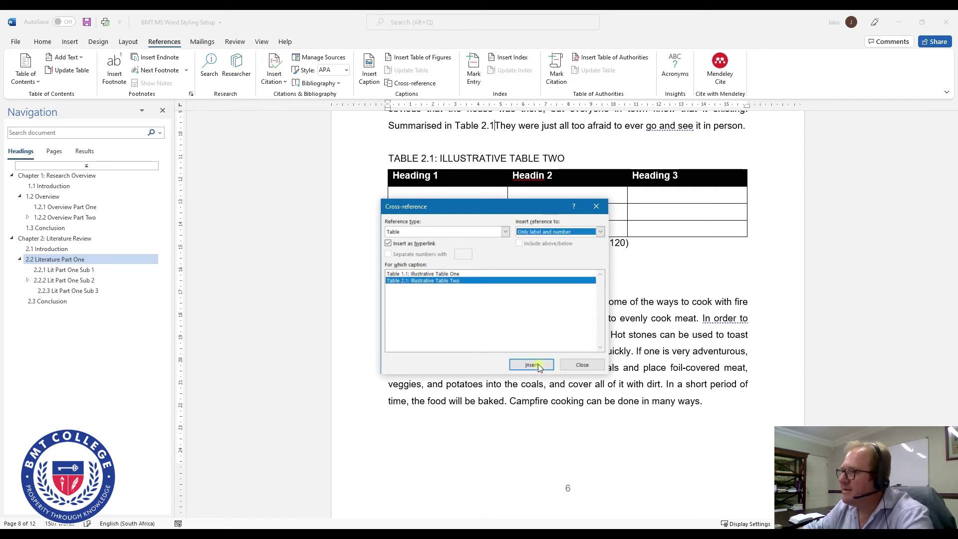
{"action": "left_click", "coordinate": [582, 368]}
Reword the start of the table reference sentence under heading 2.2 to "As summarised in Table 2.1,", including the comma and following space.
{"action": "scroll", "coordinate": [574, 275], "scroll_direction": "up", "scroll_amount": 2}
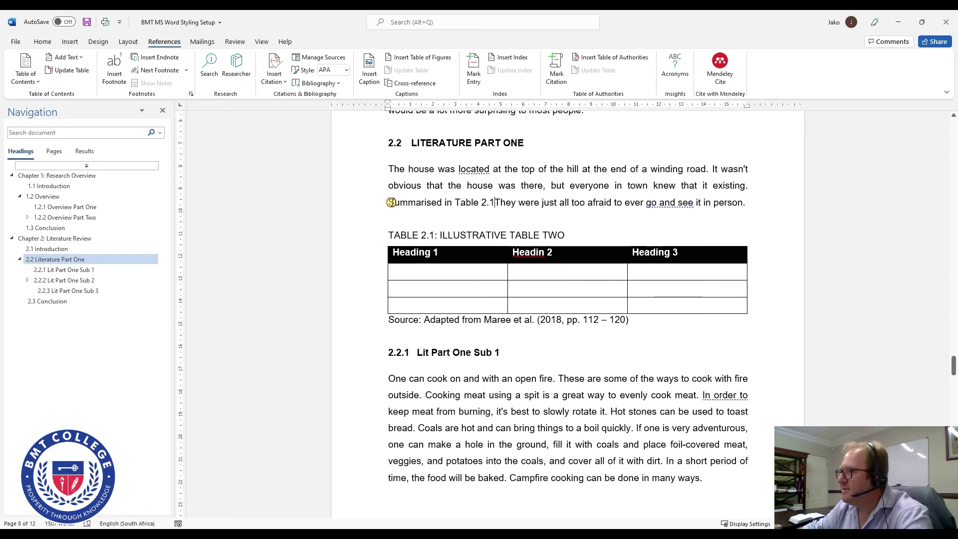
{"action": "type", "text": "As s"}
{"action": "key", "text": "Delete"}
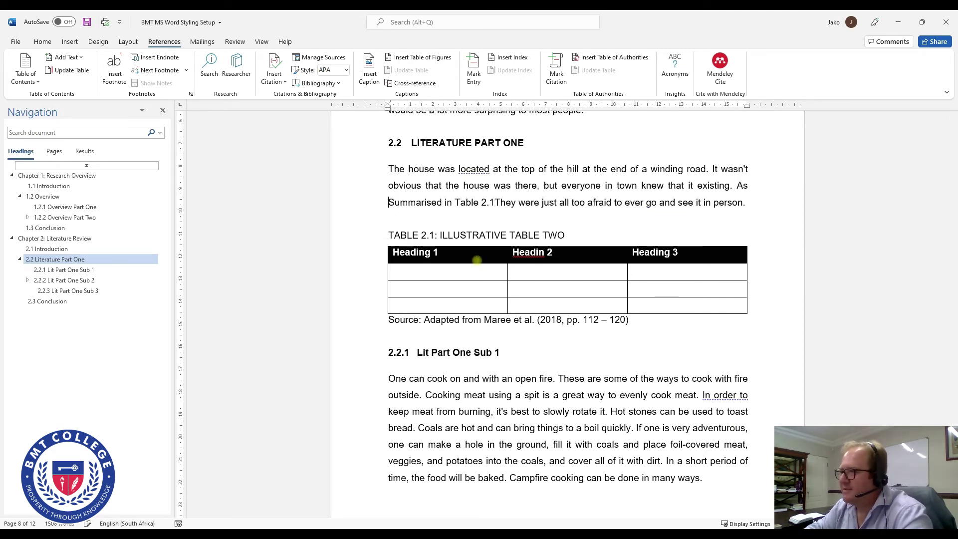
{"action": "key", "text": "Right"}
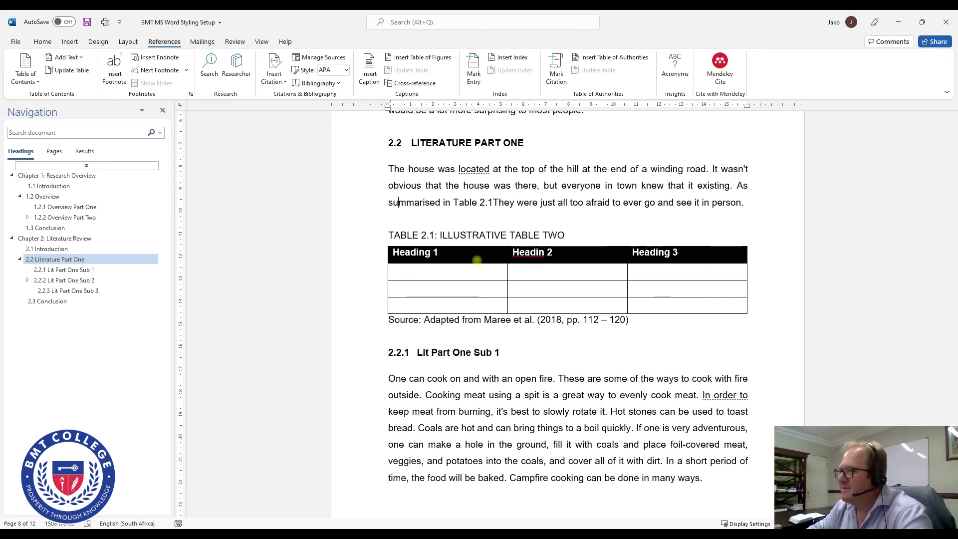
{"action": "key", "text": "Right"}
{"action": "key", "text": "Right"}
{"action": "key", "text": "Right"}
{"action": "key", "text": "Right"}
{"action": "key", "text": "Right"}
{"action": "key", "text": "Right"}
{"action": "key", "text": "Right"}
{"action": "key", "text": "Right"}
{"action": "key", "text": "Right"}
{"action": "key", "text": "Right"}
{"action": "key", "text": "Right"}
{"action": "key", "text": "Right"}
{"action": "key", "text": "Right"}
{"action": "key", "text": "Right"}
{"action": "key", "text": "Right"}
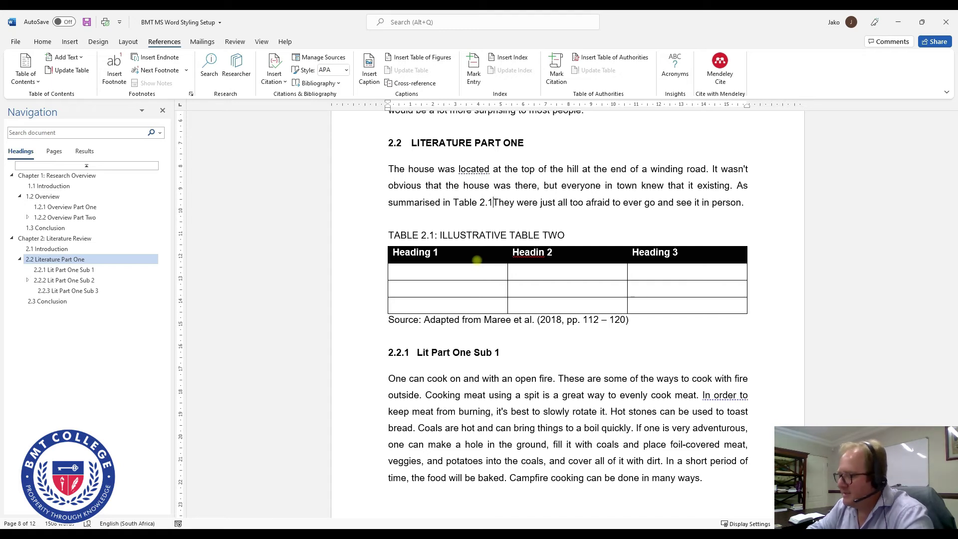
{"action": "type", "text": ","}
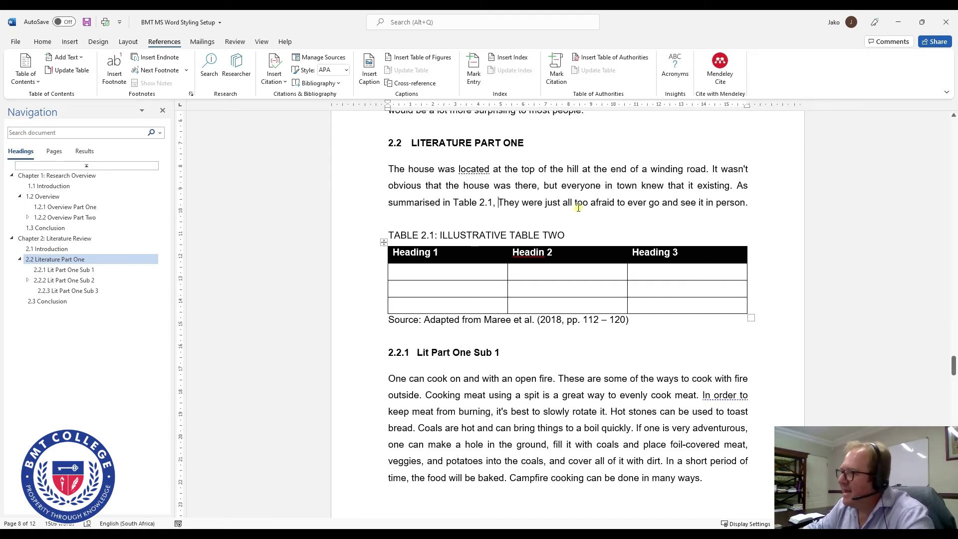
Review the sentence that introduces Table 2.1 and the text of section 2.2.1 down to the Figure 2.1 caption.
{"action": "left_click_drag", "start_coordinate": [591, 205], "coordinate": [427, 208]}
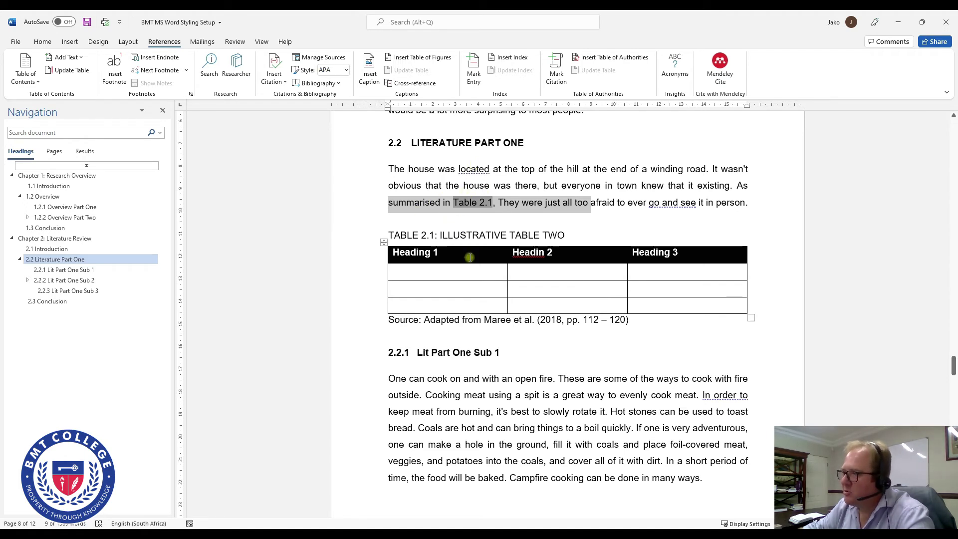
{"action": "left_click", "coordinate": [478, 395]}
{"action": "left_click", "coordinate": [491, 428]}
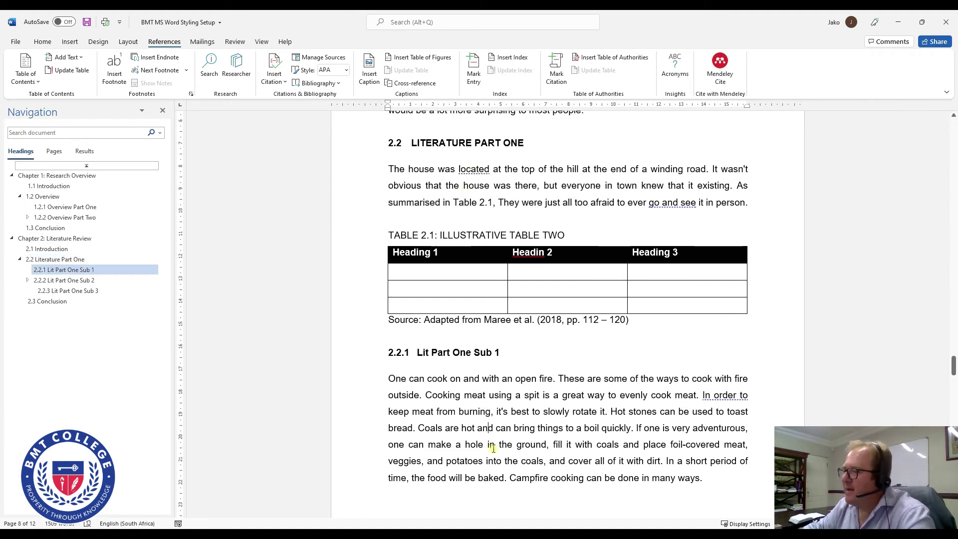
{"action": "scroll", "coordinate": [529, 442], "scroll_direction": "down", "scroll_amount": 1}
{"action": "scroll", "coordinate": [530, 442], "scroll_direction": "down", "scroll_amount": 4}
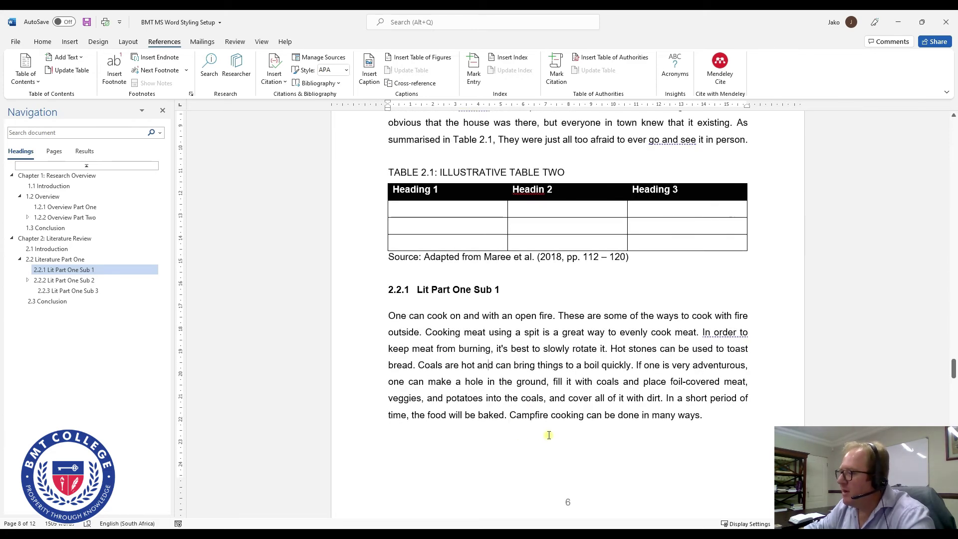
{"action": "scroll", "coordinate": [556, 432], "scroll_direction": "up", "scroll_amount": 3}
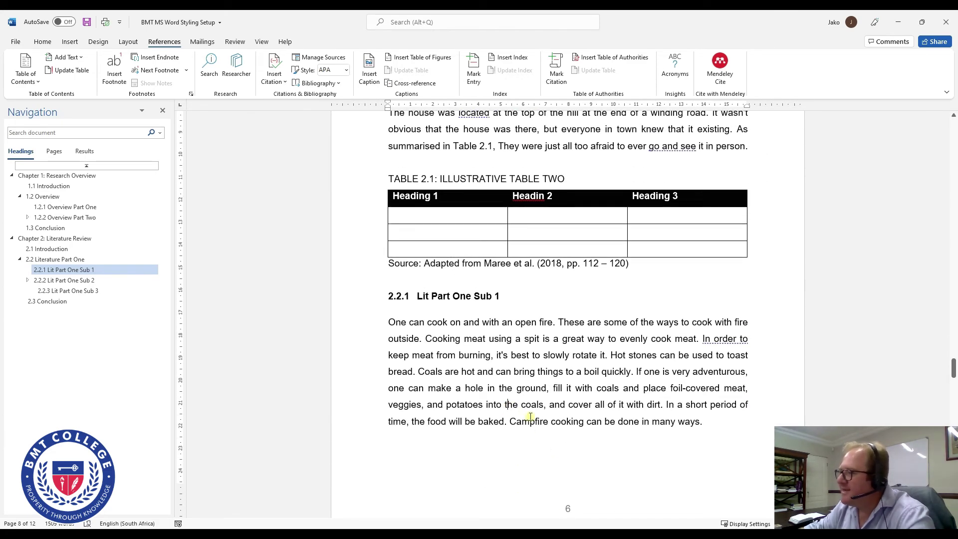
{"action": "left_click", "coordinate": [710, 420]}
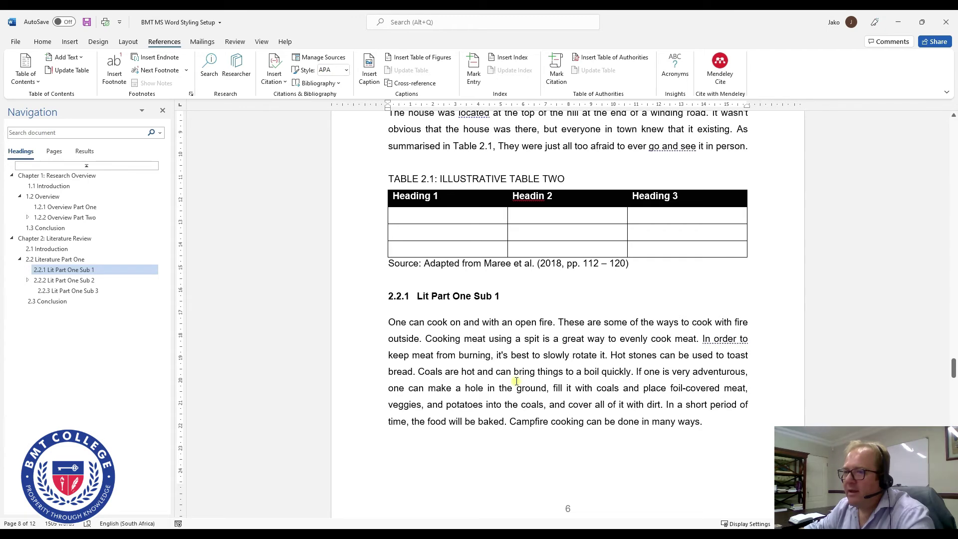
{"action": "scroll", "coordinate": [515, 380], "scroll_direction": "down", "scroll_amount": 5}
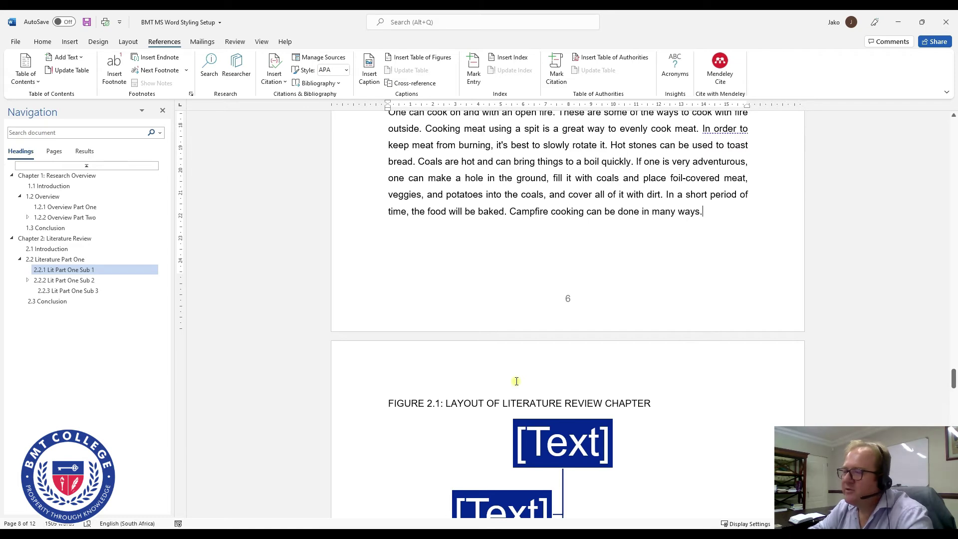
{"action": "scroll", "coordinate": [517, 382], "scroll_direction": "up", "scroll_amount": 3}
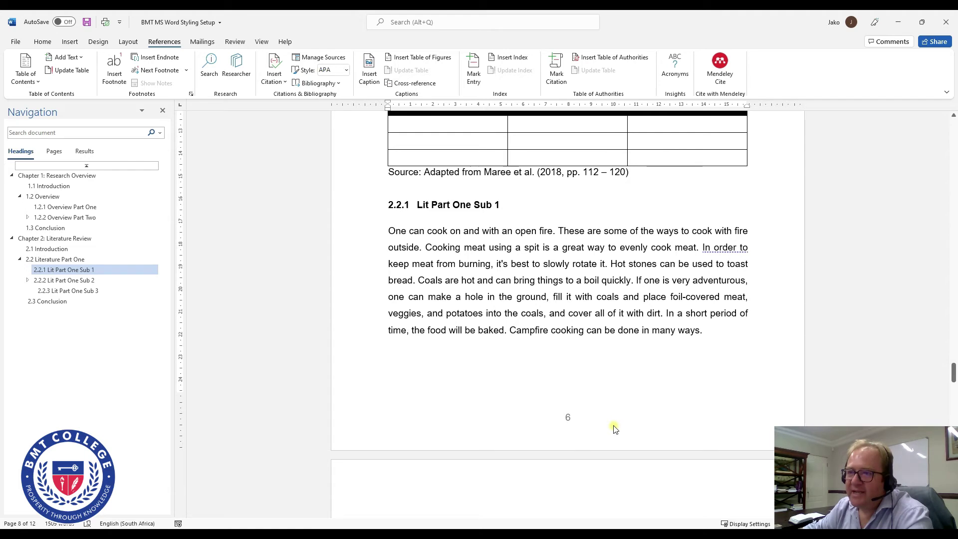
Insert a heading number cross-reference to "1.2.2.2 Over Part Two Sub 2" before "Coals are hot" in section 2.2.1.
{"action": "left_click", "coordinate": [27, 218]}
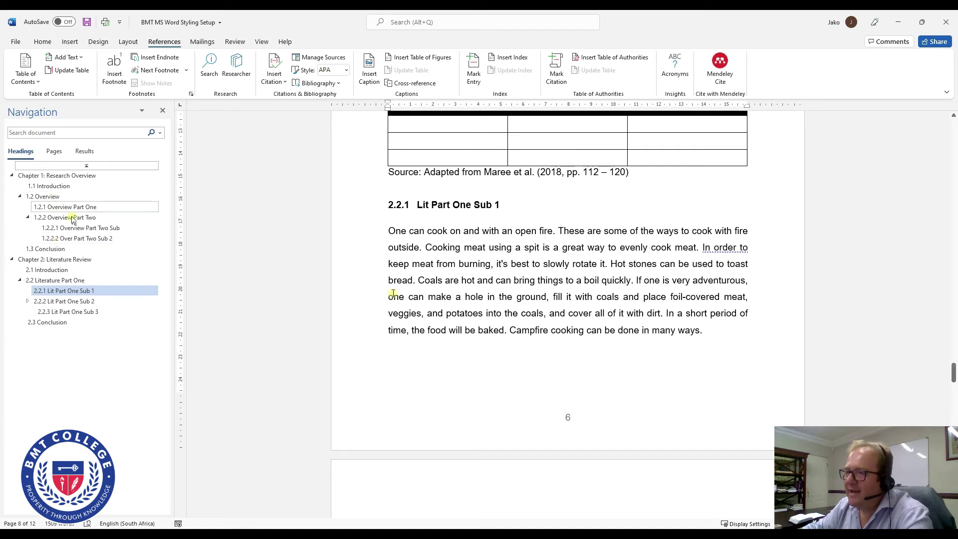
{"action": "left_click", "coordinate": [419, 282]}
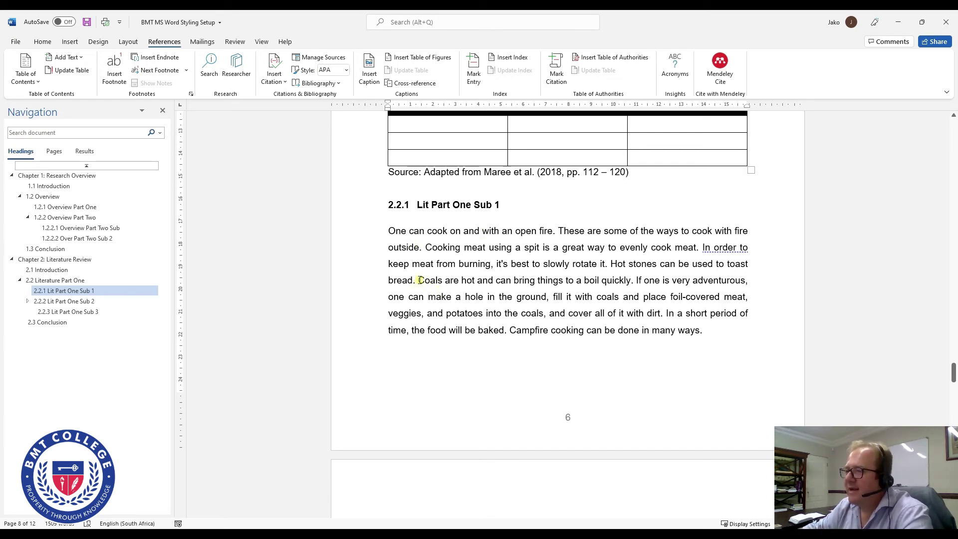
{"action": "left_click", "coordinate": [43, 41]}
{"action": "left_click", "coordinate": [70, 42]}
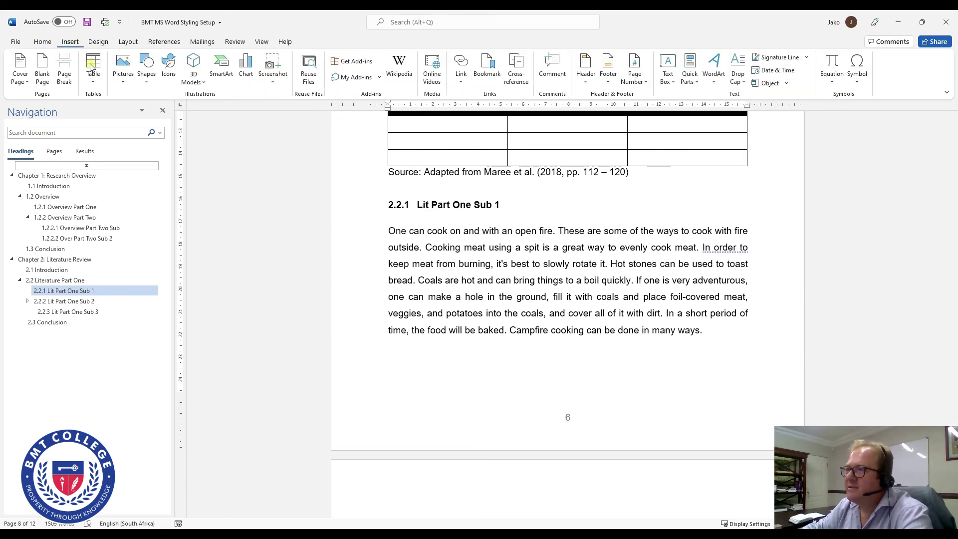
{"action": "left_click", "coordinate": [516, 70]}
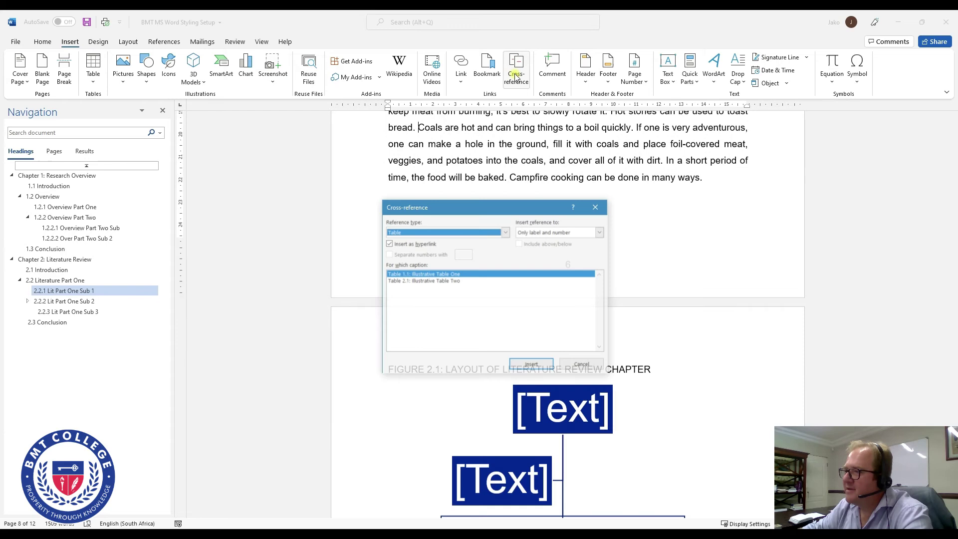
{"action": "left_click", "coordinate": [505, 232]}
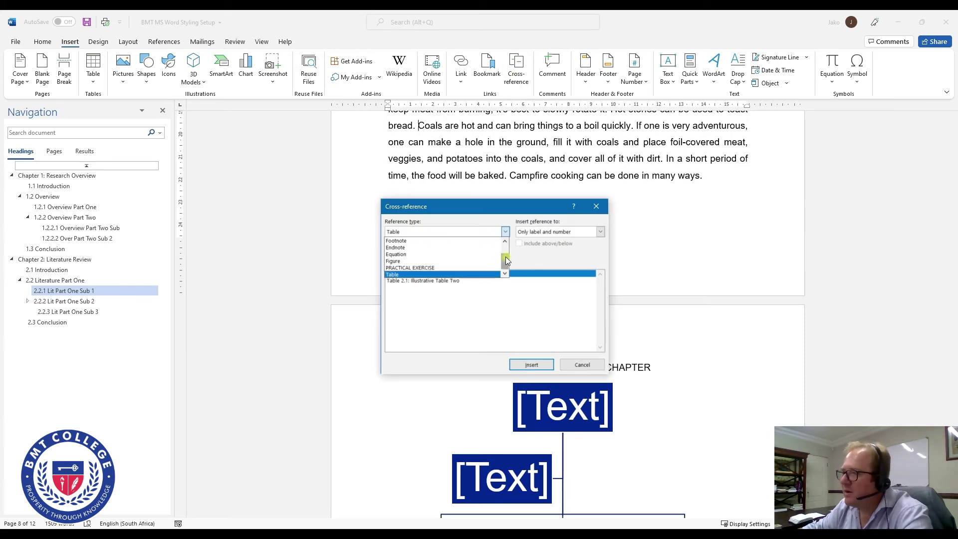
{"action": "left_click_drag", "start_coordinate": [505, 263], "coordinate": [507, 237]}
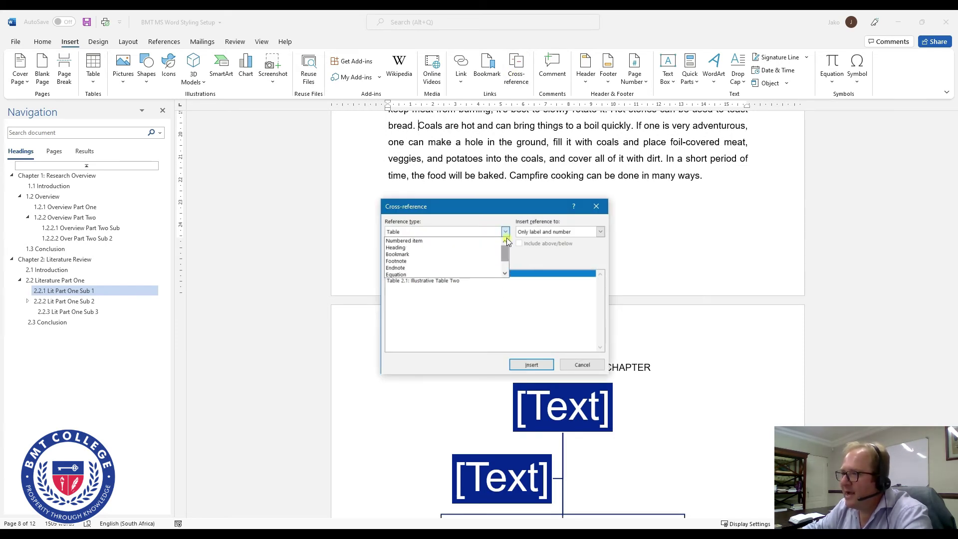
{"action": "left_click", "coordinate": [398, 247]}
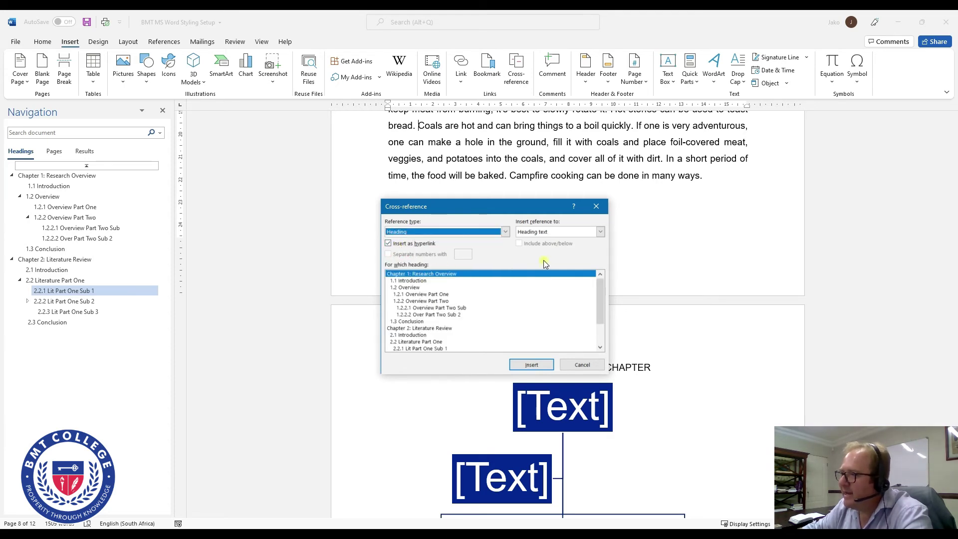
{"action": "left_click", "coordinate": [410, 315]}
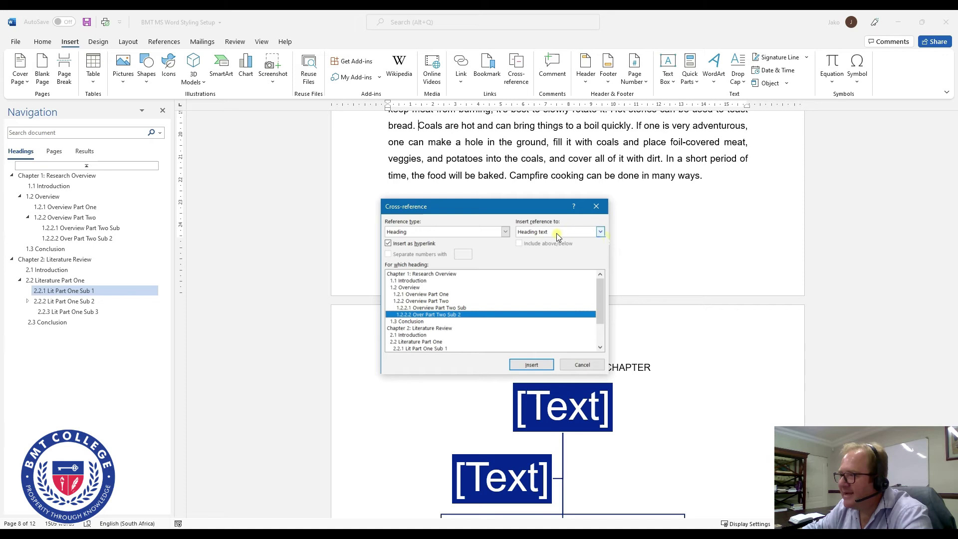
{"action": "left_click", "coordinate": [601, 231]}
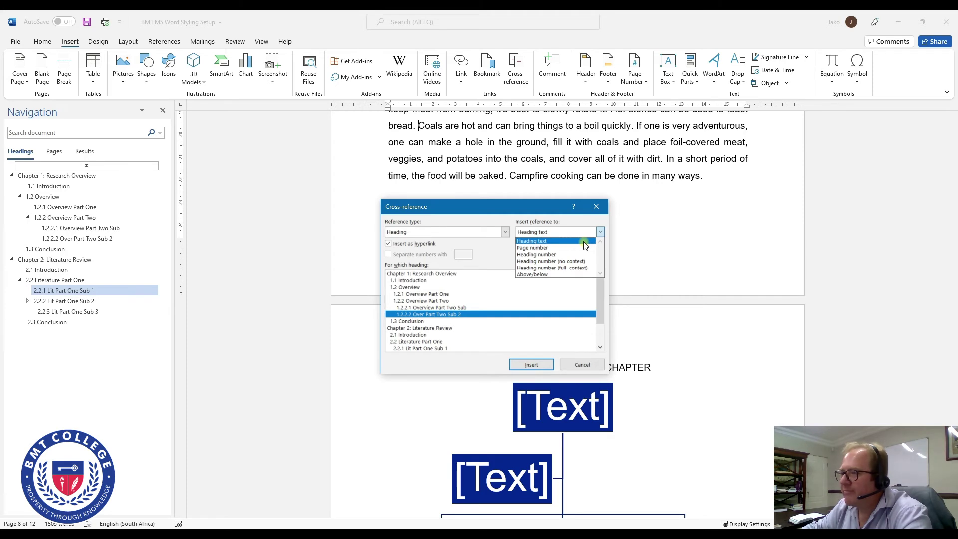
{"action": "left_click", "coordinate": [543, 254]}
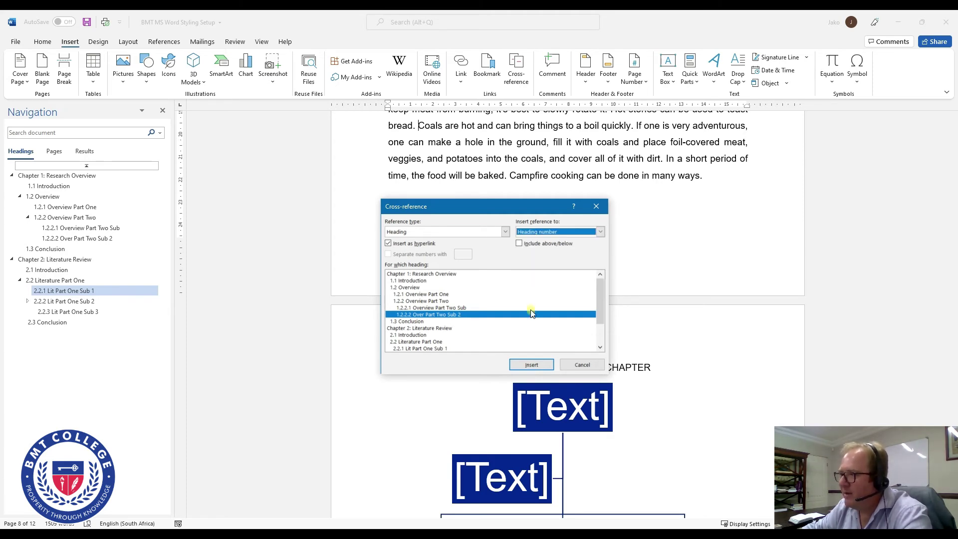
{"action": "left_click", "coordinate": [530, 364]}
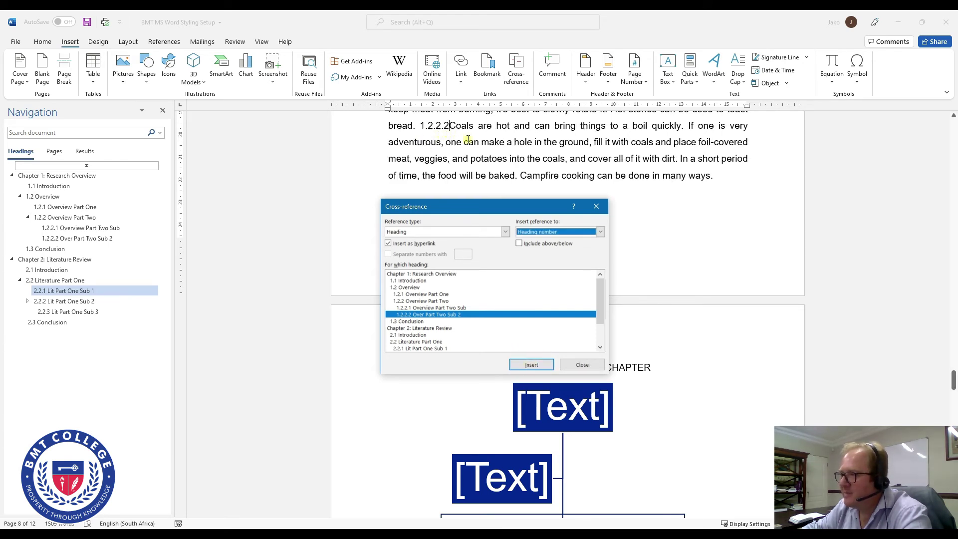
Insert the heading text of "1.2.2.2 Over Part Two Sub 2" as a second cross-reference directly after its heading number.
{"action": "left_click", "coordinate": [599, 232]}
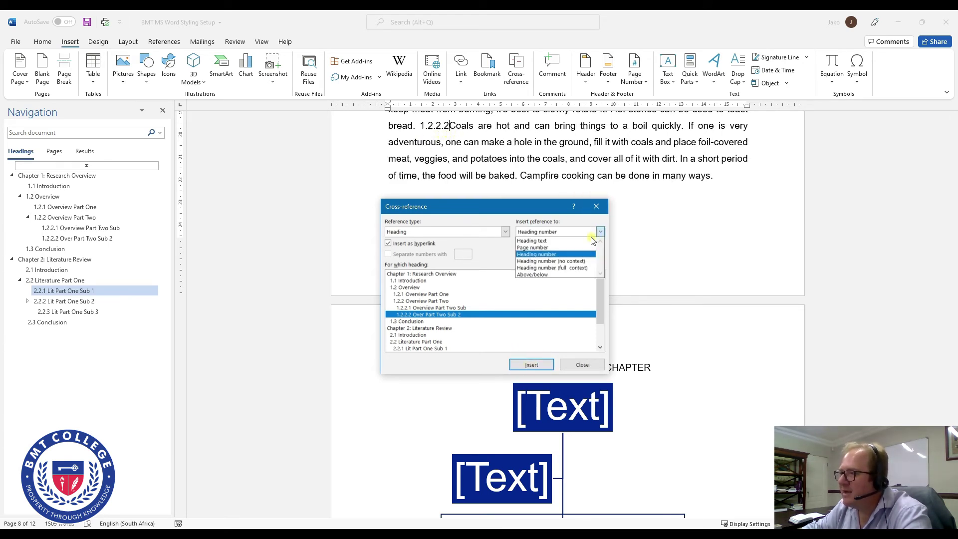
{"action": "left_click", "coordinate": [542, 243]}
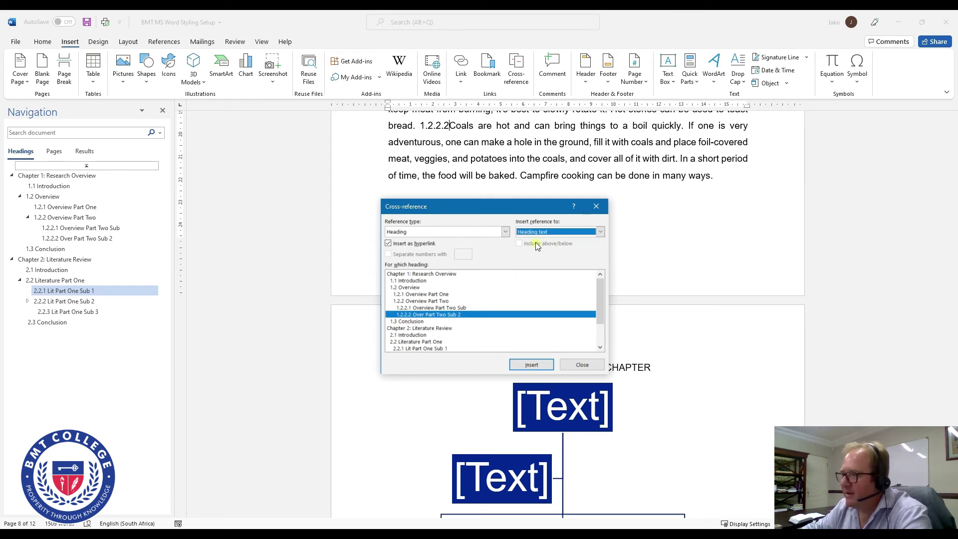
{"action": "left_click", "coordinate": [530, 365]}
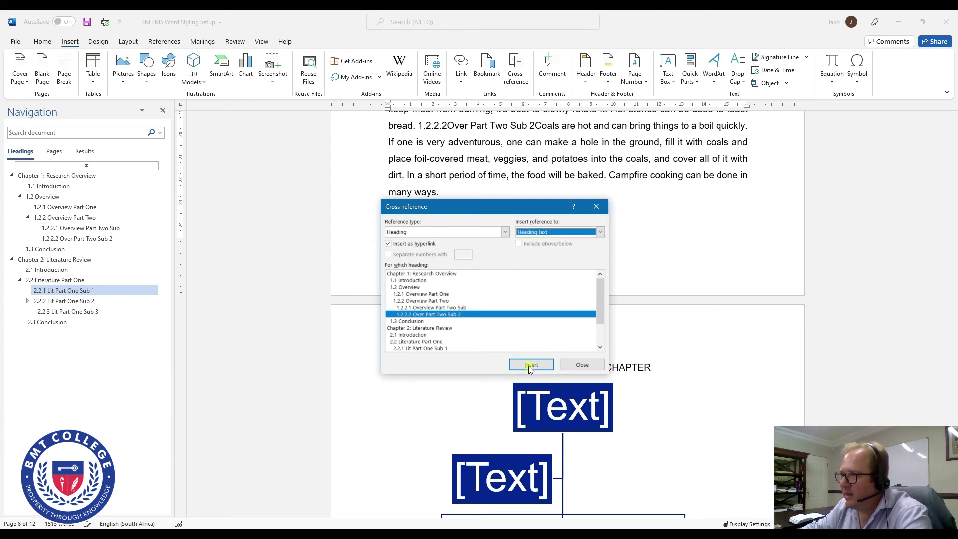
Insert the page number of heading "1.2.2.2 Over Part Two Sub 2" as a third cross-reference directly after the heading text.
{"action": "left_click", "coordinate": [600, 232]}
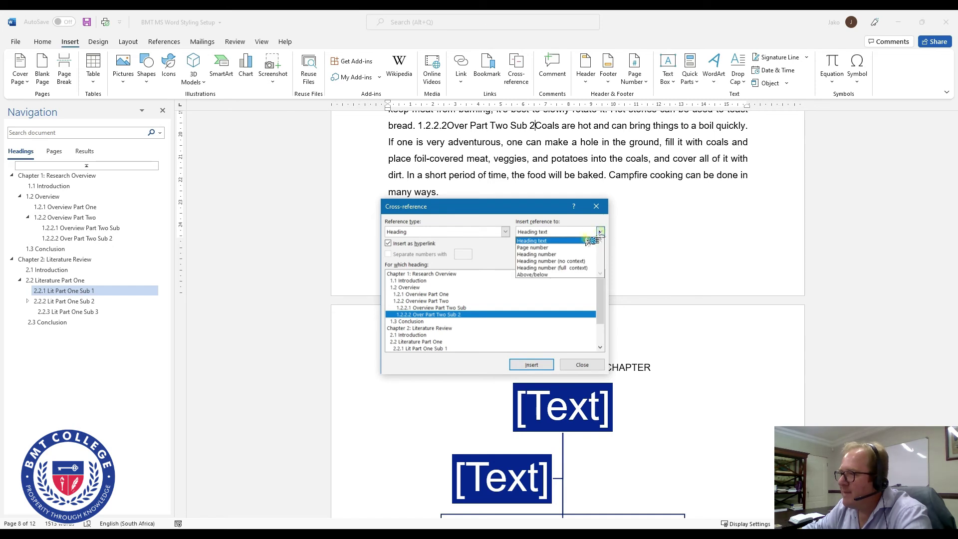
{"action": "left_click", "coordinate": [547, 248]}
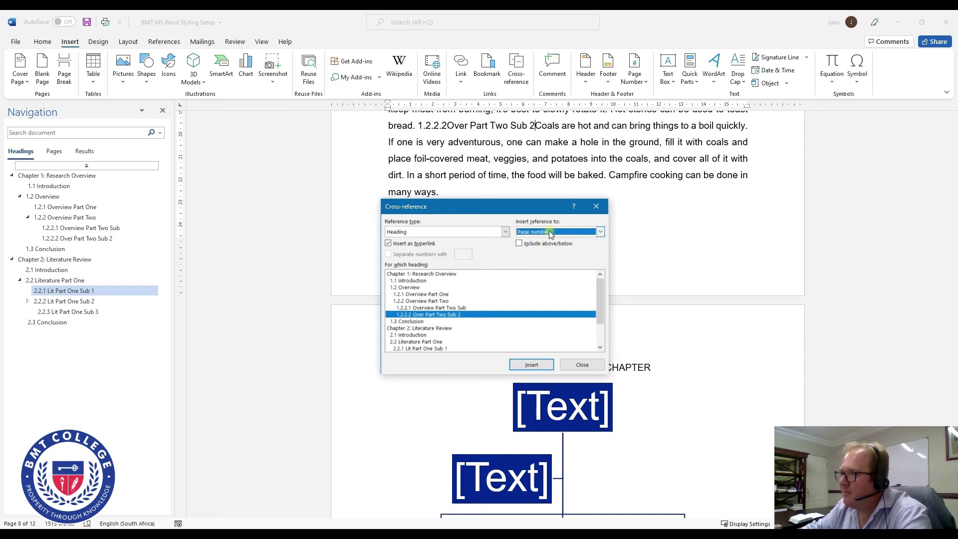
{"action": "left_click", "coordinate": [529, 366]}
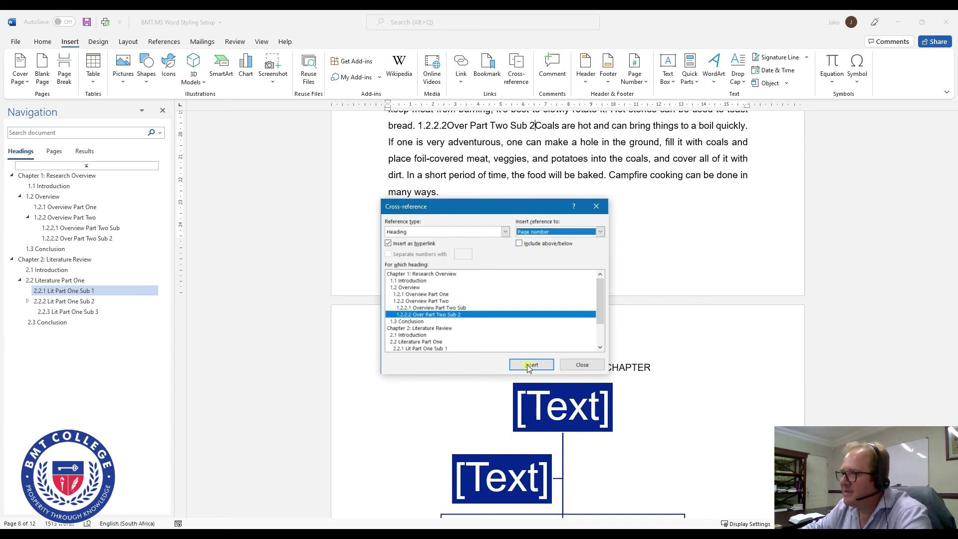
{"action": "left_click", "coordinate": [583, 365]}
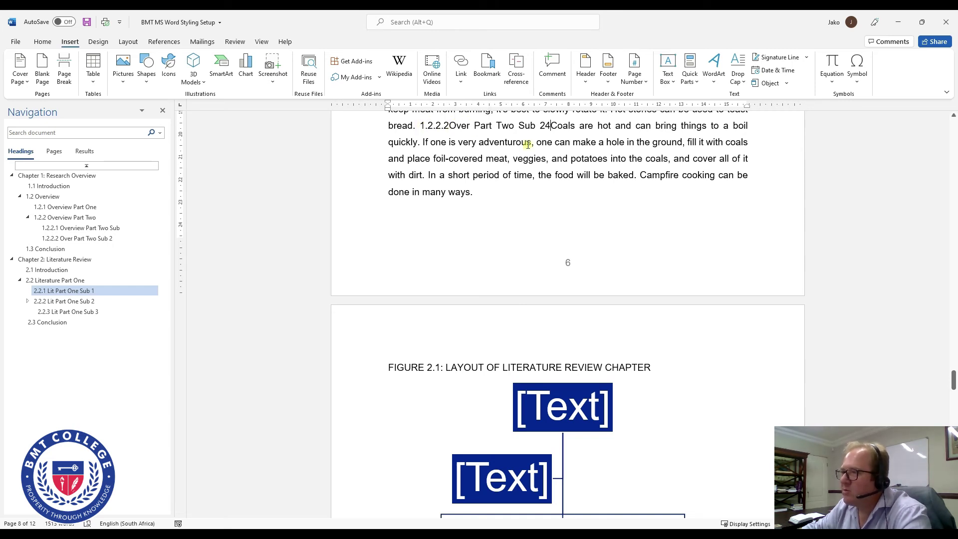
Add a space between the heading number and heading text cross-references in section 2.2.1.
{"action": "left_click", "coordinate": [450, 124]}
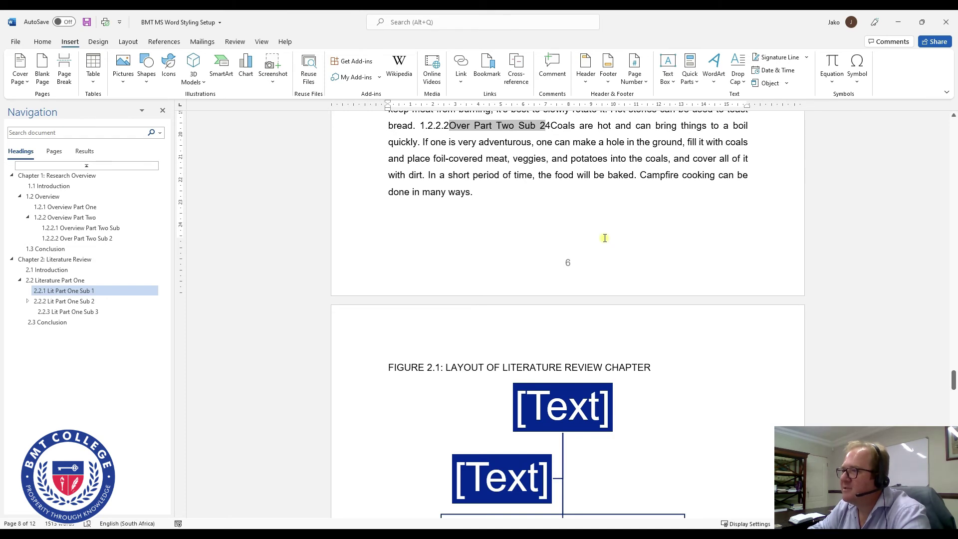
{"action": "key", "text": "Left"}
{"action": "key", "text": "Left"}
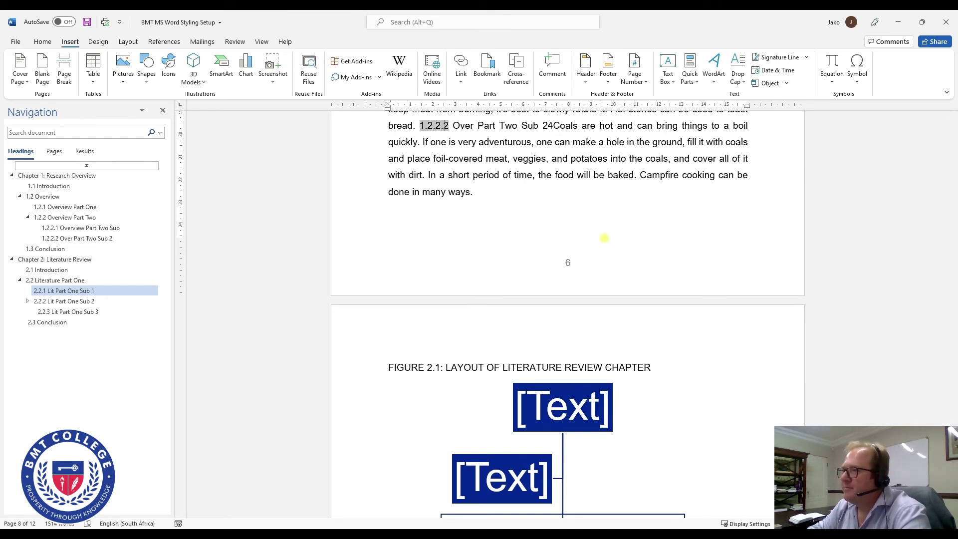
Introduce the 1.2.2.2 cross-reference with the words "Please refer to section", followed by a space.
{"action": "key", "text": "Left"}
{"action": "type", "text": "Pleas"}
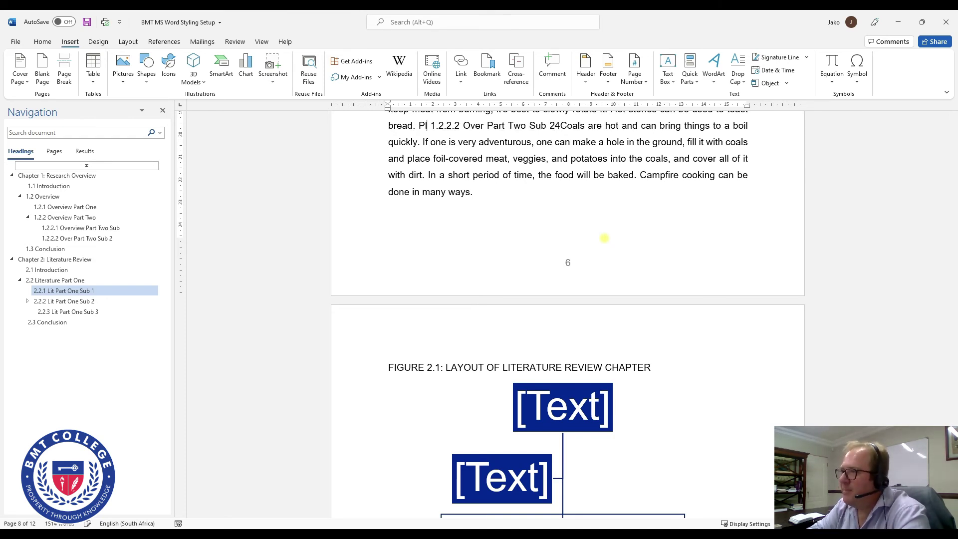
{"action": "type", "text": "e ref"}
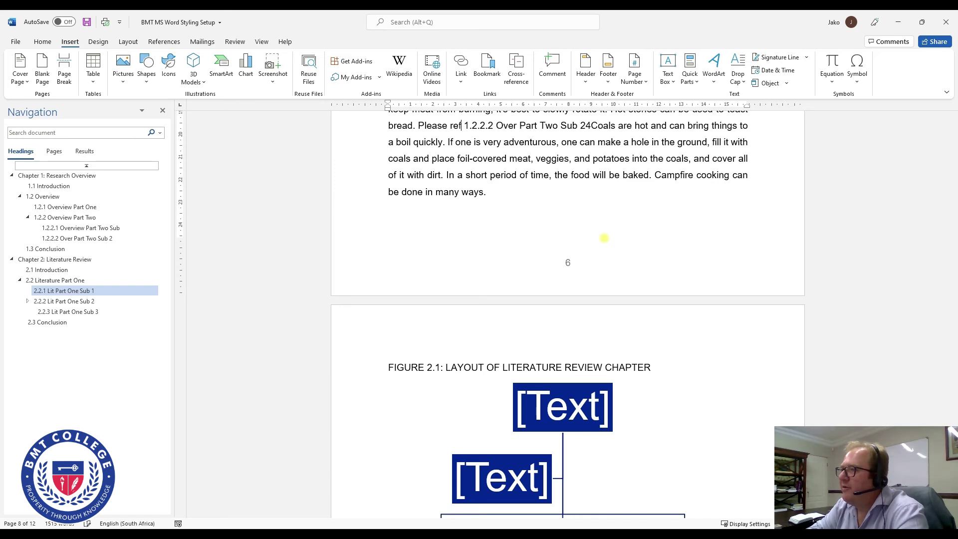
{"action": "type", "text": "er to"}
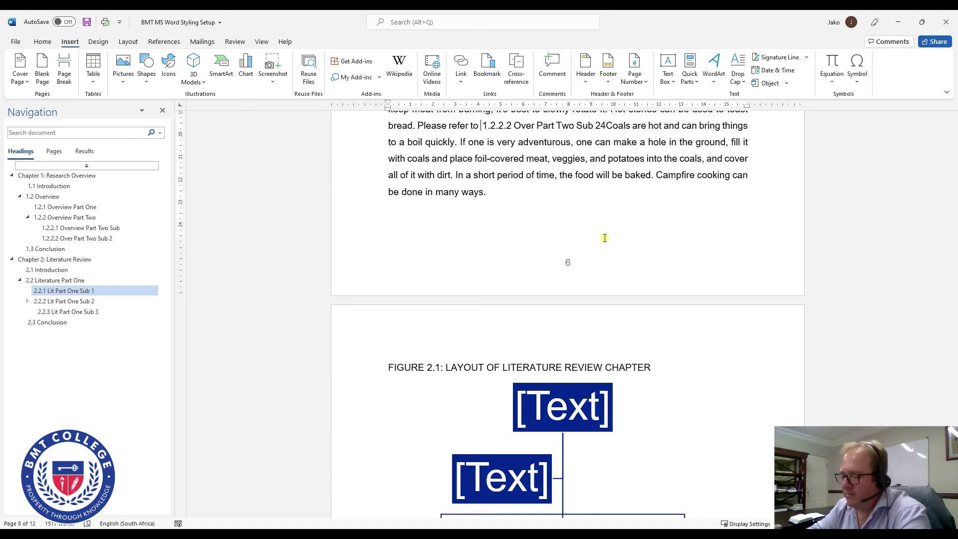
{"action": "type", "text": " Se"}
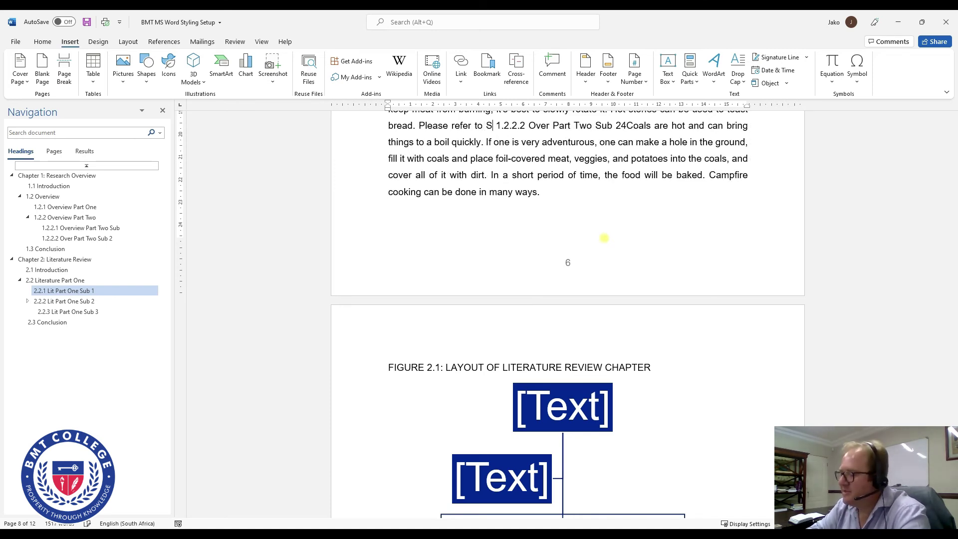
{"action": "key", "text": "BackSpace"}
{"action": "key", "text": "BackSpace"}
{"action": "type", "text": "se"}
{"action": "key", "text": "BackSpace"}
{"action": "type", "text": "ection"}
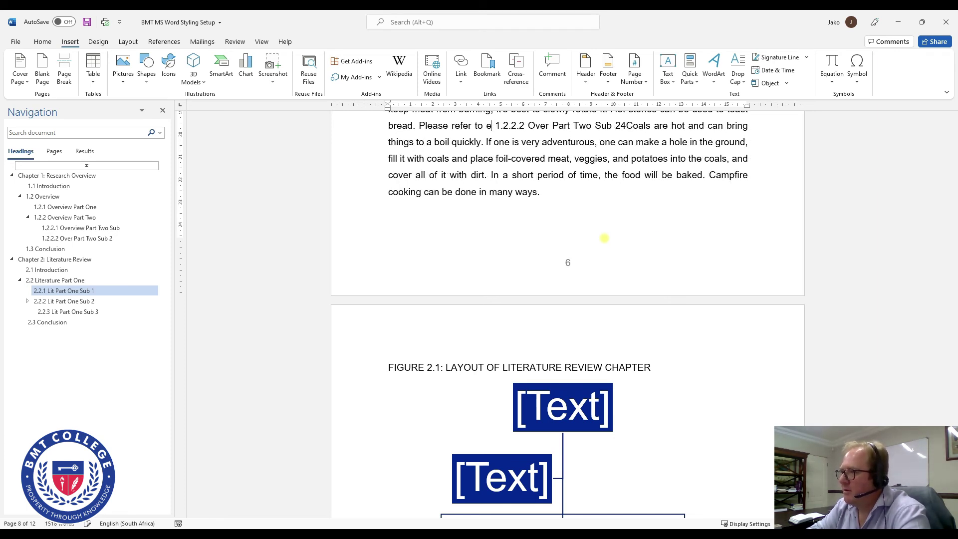
Italicise the heading text cross-reference that follows section number 1.2.2.2.
{"action": "key", "text": "Right"}
{"action": "key", "text": "Right"}
{"action": "key", "text": "Right"}
{"action": "key", "text": "Right"}
{"action": "key", "text": "Right"}
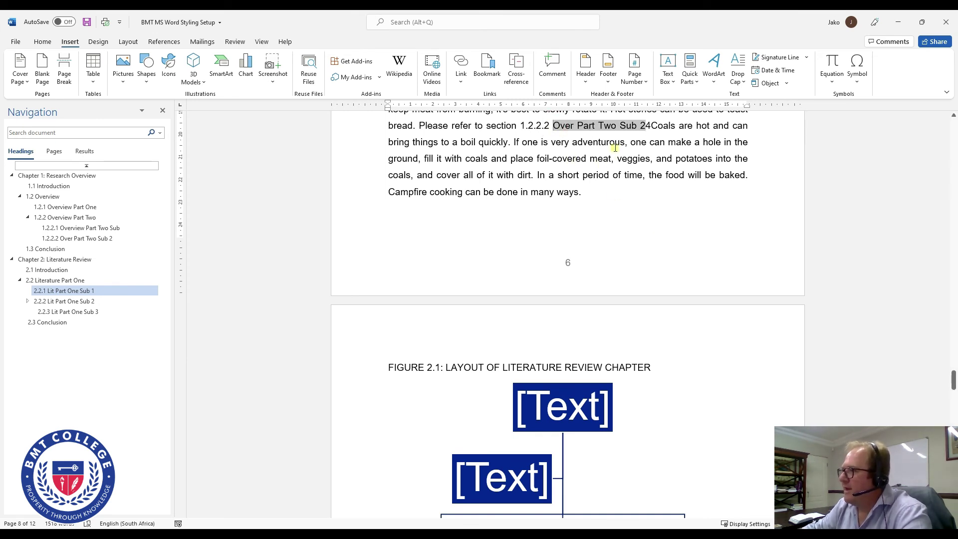
{"action": "right_click", "coordinate": [621, 127]}
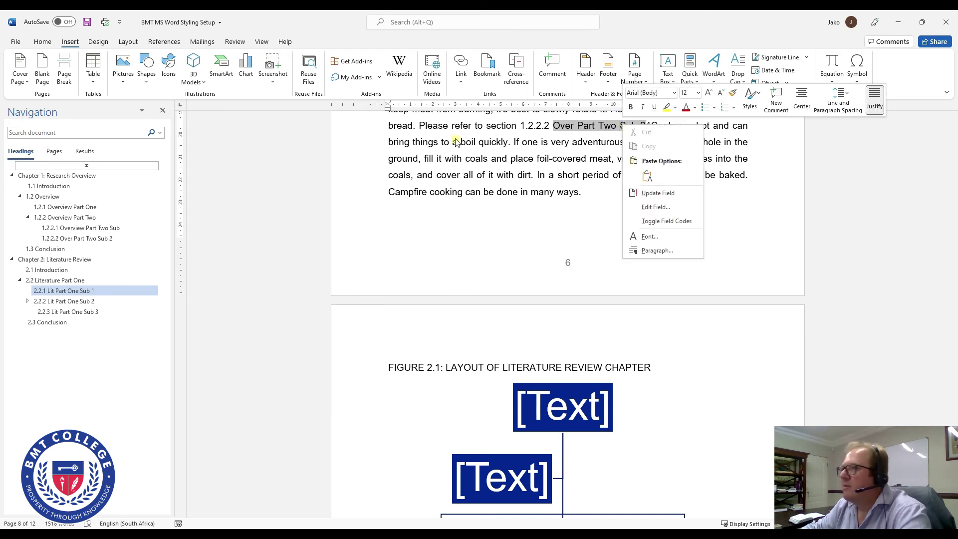
{"action": "left_click", "coordinate": [42, 44]}
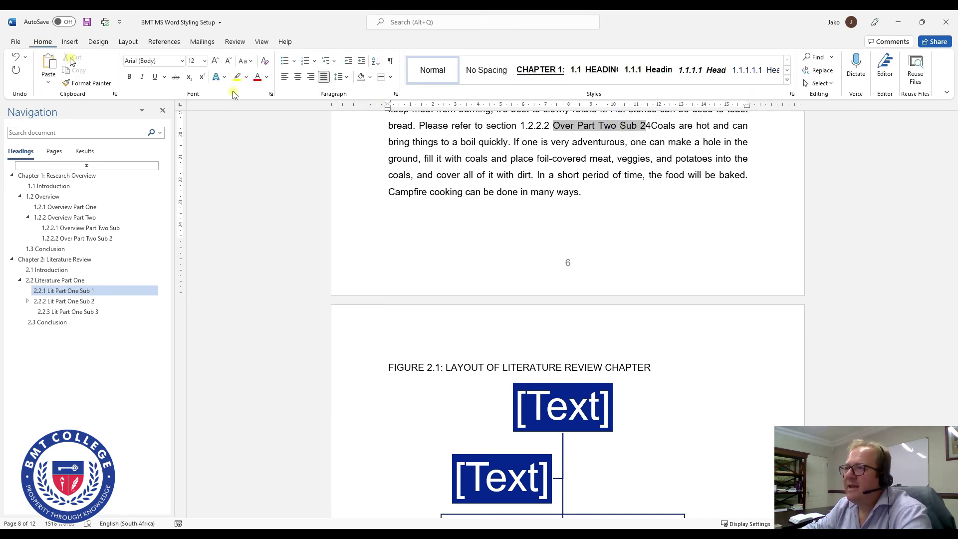
{"action": "left_click", "coordinate": [142, 76]}
{"action": "left_click", "coordinate": [566, 161]}
{"action": "left_click_drag", "start_coordinate": [637, 128], "coordinate": [556, 128]}
{"action": "key", "text": "ctrl+i"}
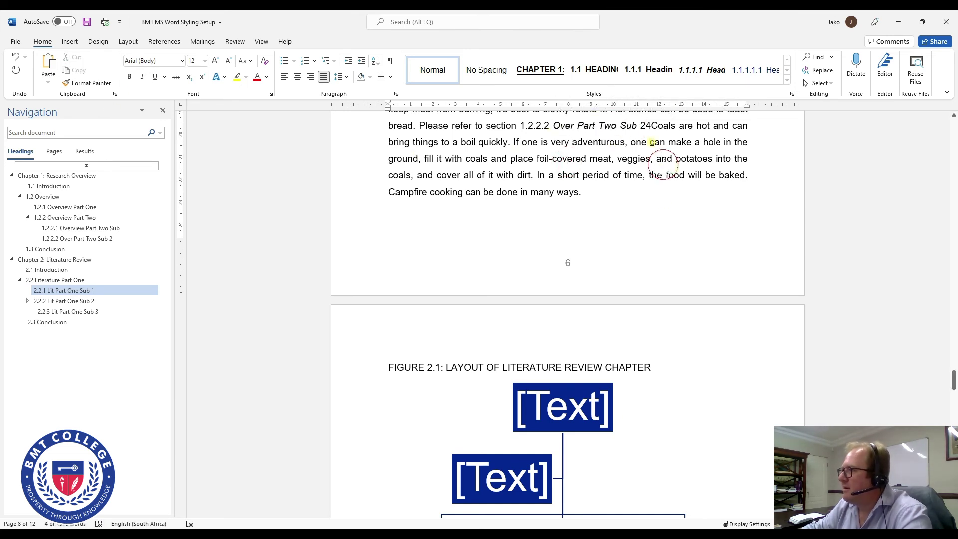
Complete the sentence with "on page" before the page number cross-reference and "of this report." after it, keeping spaces around the number.
{"action": "left_click", "coordinate": [646, 127]}
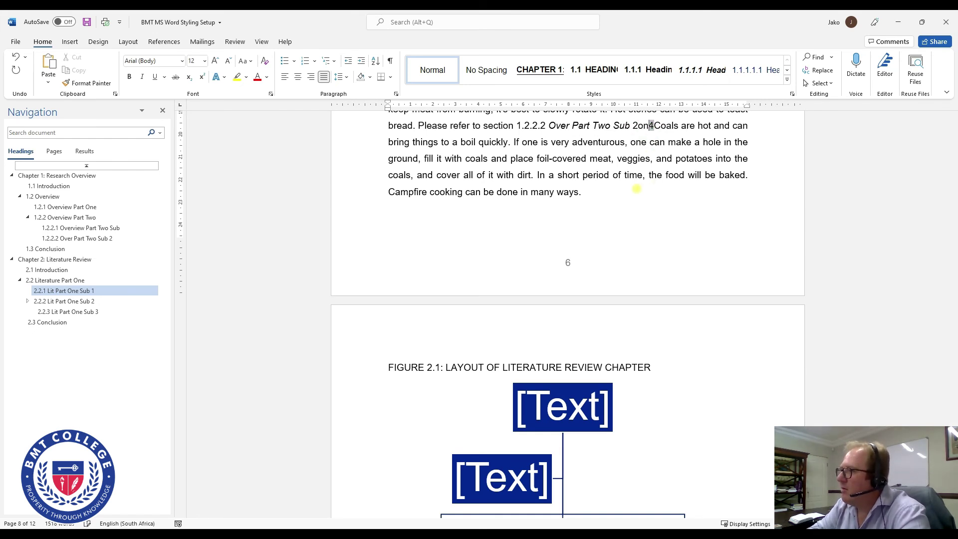
{"action": "type", "text": "on pa"}
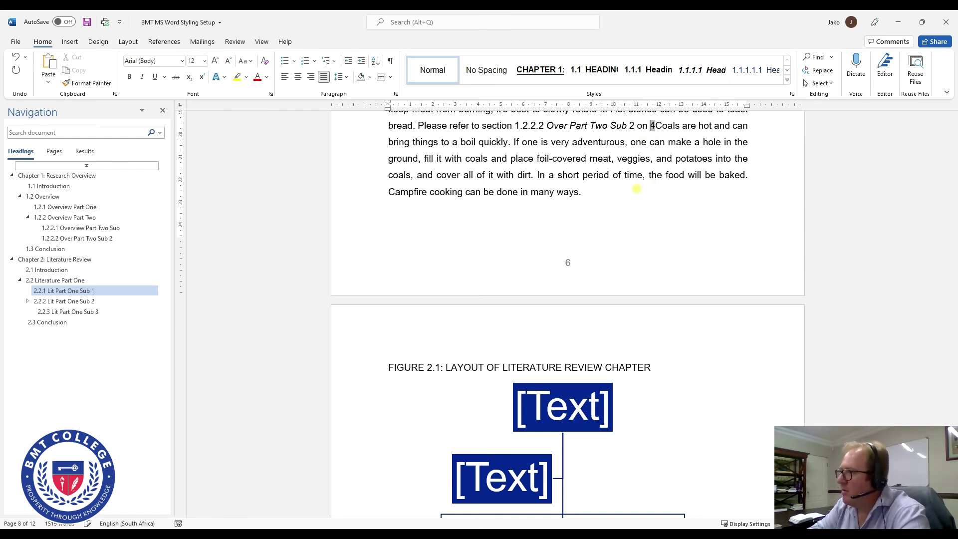
{"action": "type", "text": "ge "}
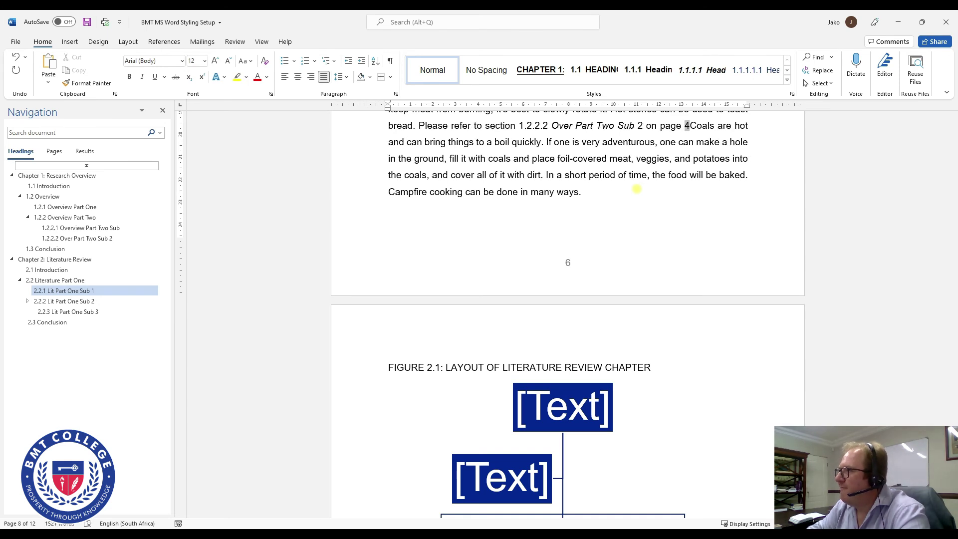
{"action": "type", "text": " of t"}
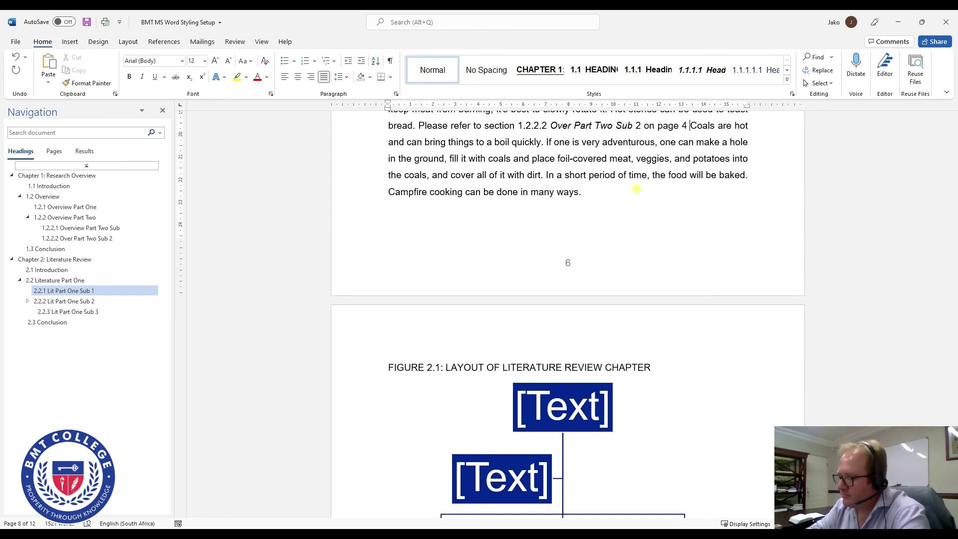
{"action": "type", "text": "his repor"}
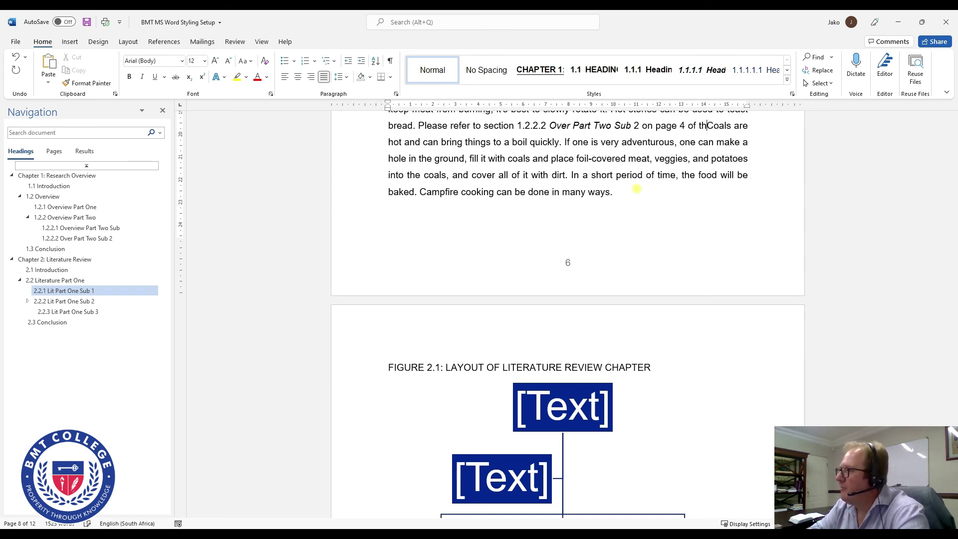
{"action": "type", "text": "t"}
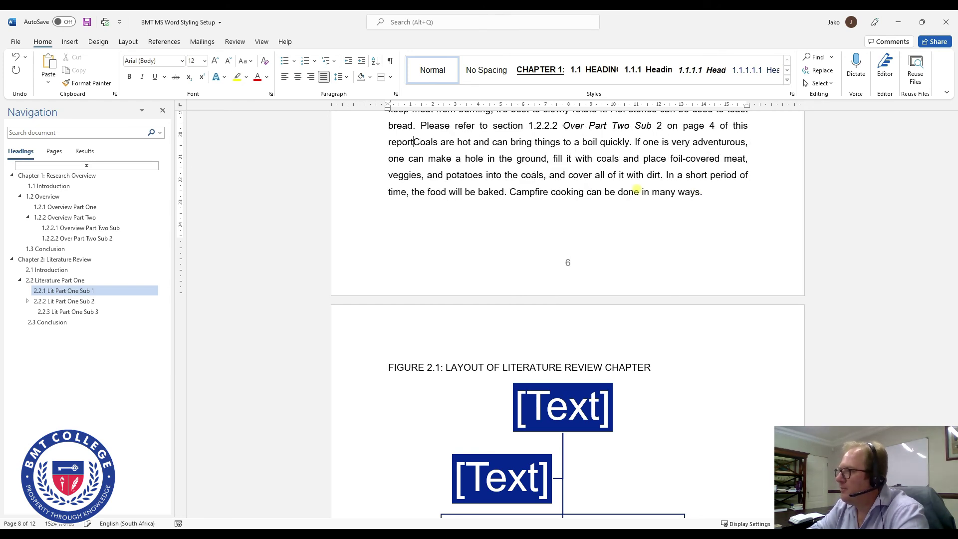
{"action": "type", "text": "."}
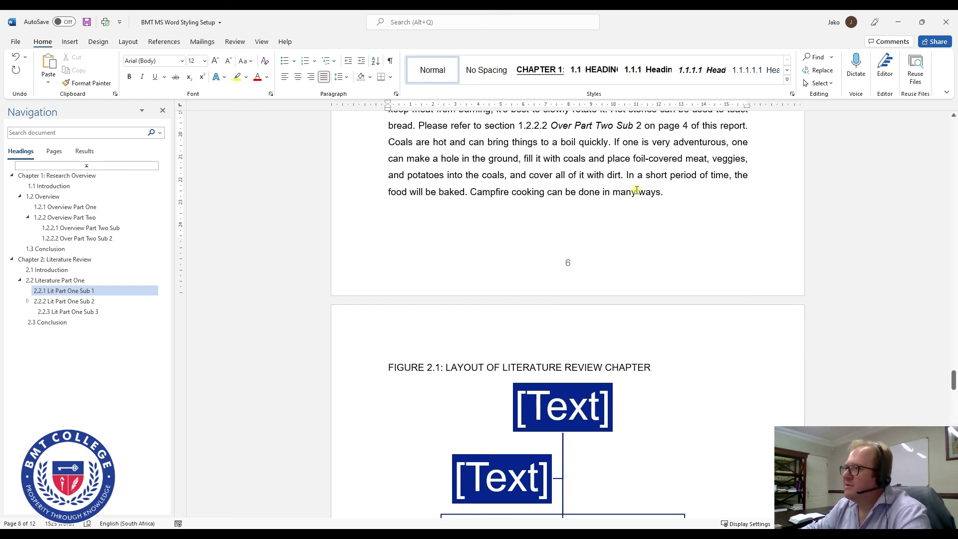
Review the cross-reference sentence in section 2.2.1 and the Table 2.1 reference under heading 2.2.
{"action": "scroll", "coordinate": [566, 286], "scroll_direction": "up", "scroll_amount": 2}
{"action": "left_click_drag", "start_coordinate": [469, 203], "coordinate": [523, 205]}
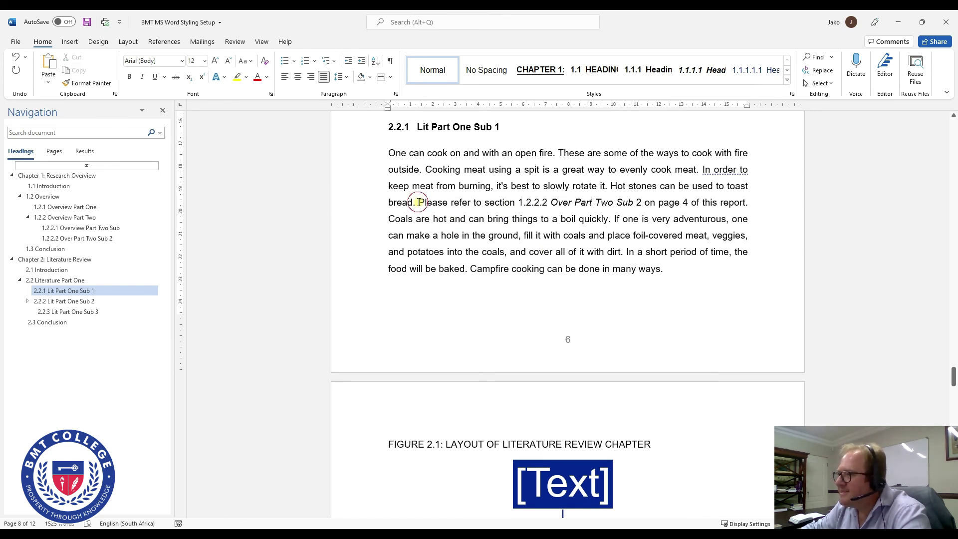
{"action": "left_click_drag", "start_coordinate": [418, 202], "coordinate": [751, 202]}
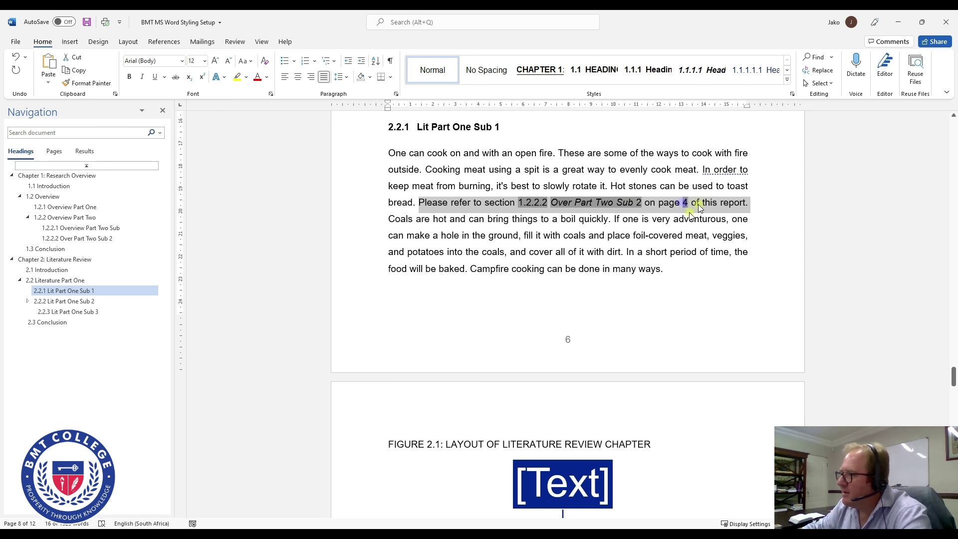
{"action": "left_click", "coordinate": [617, 257]}
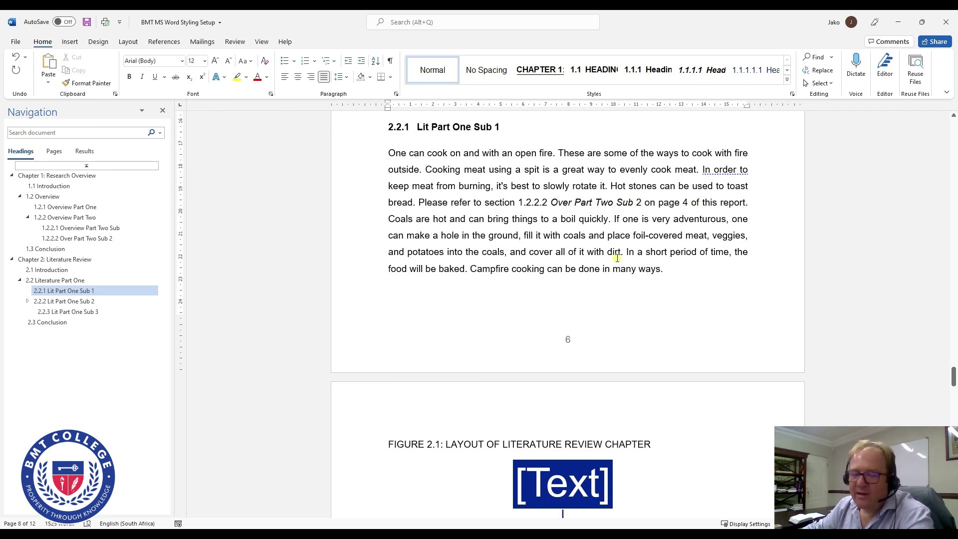
{"action": "left_click", "coordinate": [594, 235]}
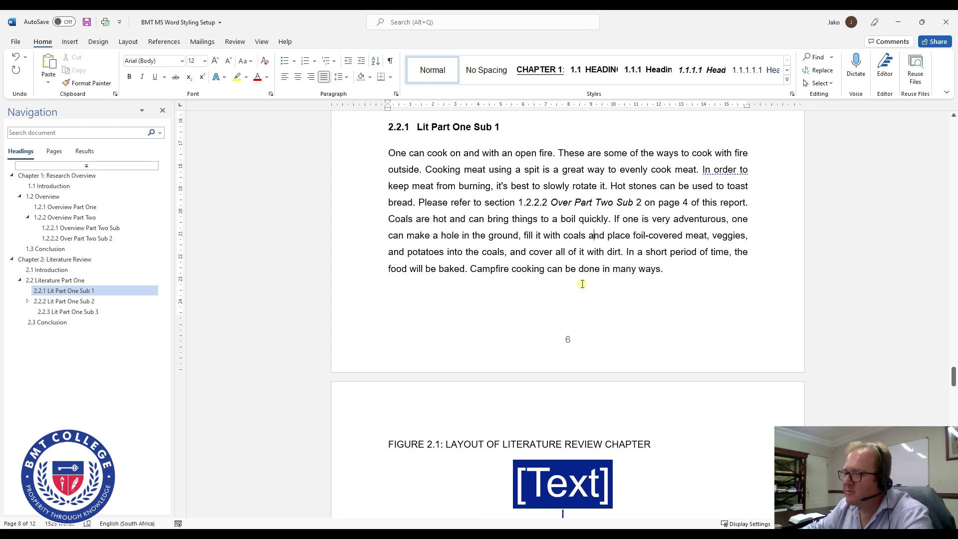
{"action": "scroll", "coordinate": [582, 284], "scroll_direction": "down", "scroll_amount": 1}
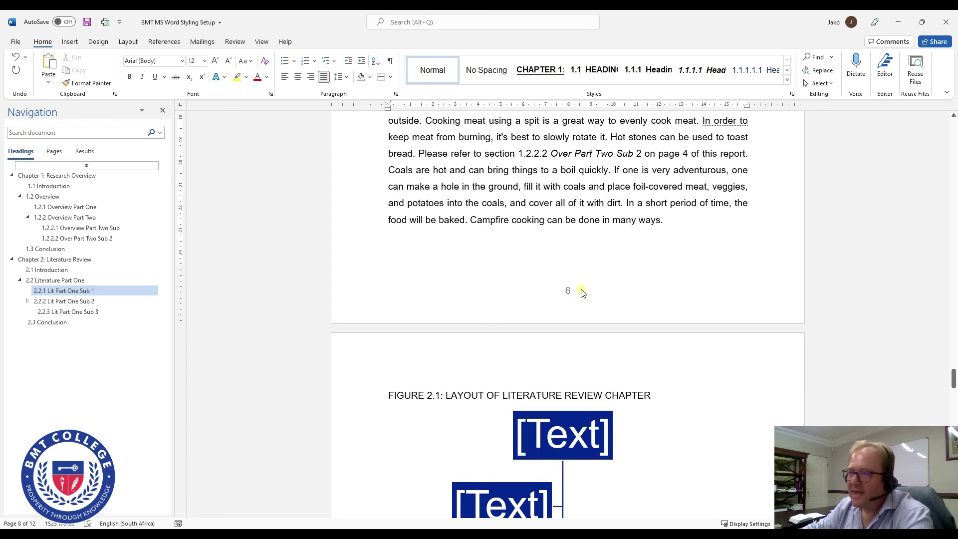
{"action": "scroll", "coordinate": [590, 297], "scroll_direction": "up", "scroll_amount": 2}
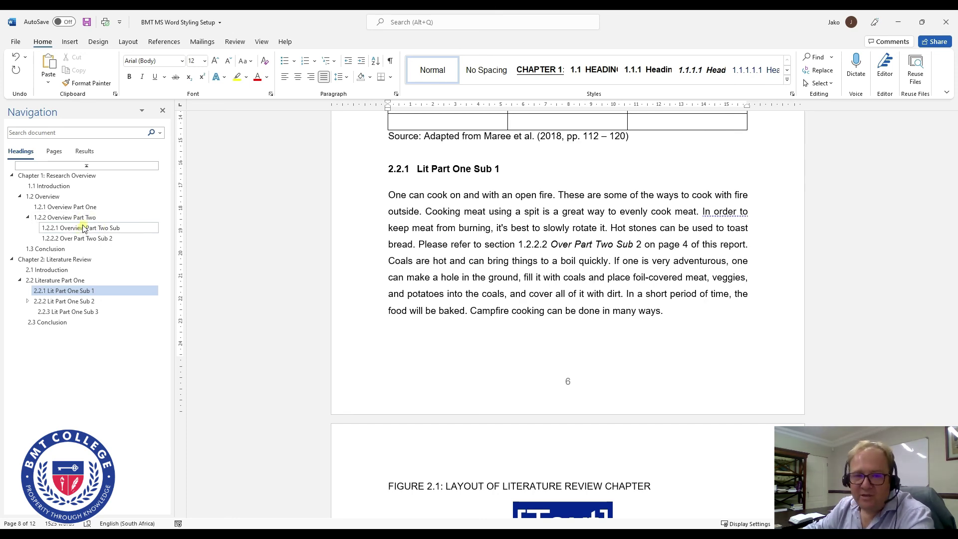
{"action": "scroll", "coordinate": [590, 221], "scroll_direction": "up", "scroll_amount": 3}
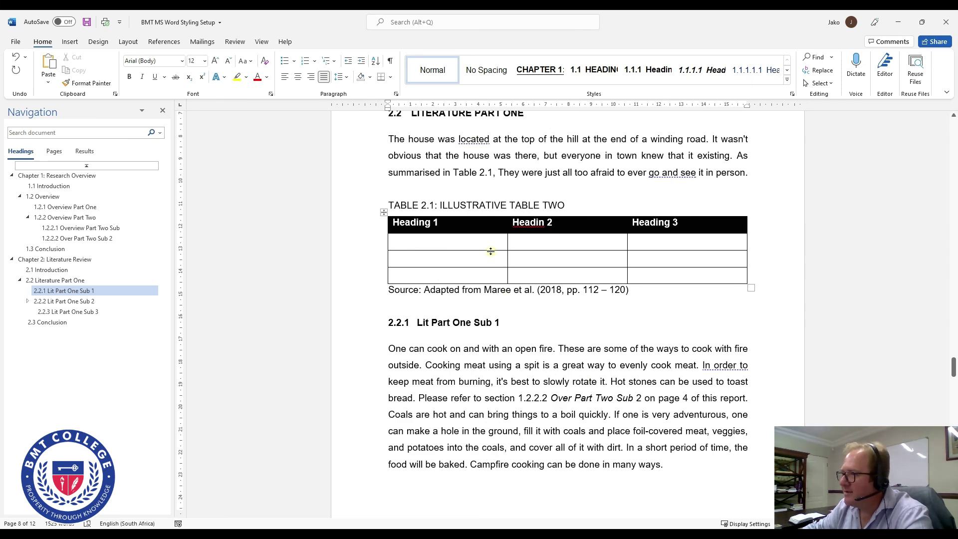
{"action": "scroll", "coordinate": [575, 287], "scroll_direction": "down", "scroll_amount": 3}
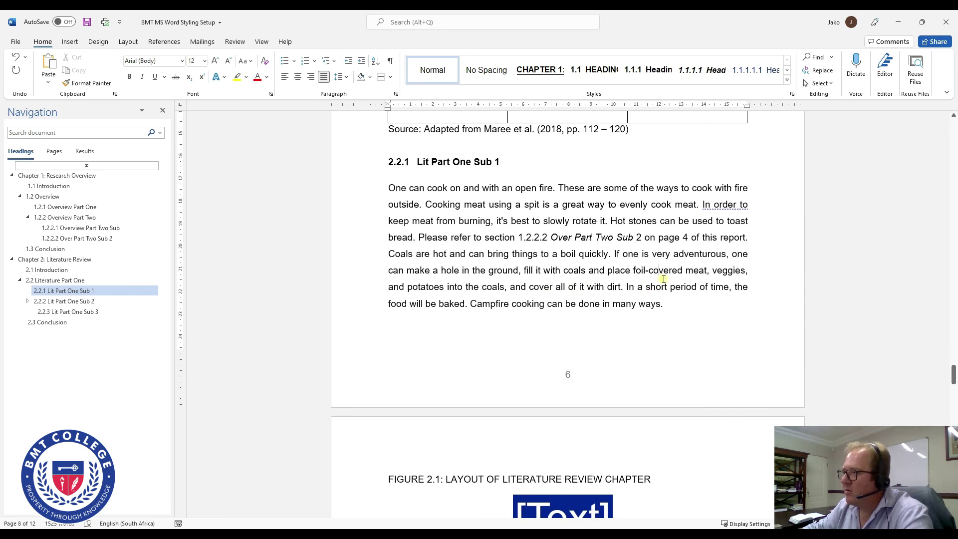
Update all fields in the whole document and select the section and page reference in section 2.2.1 to check it.
{"action": "key", "text": "ctrl+a"}
{"action": "right_click", "coordinate": [656, 294]}
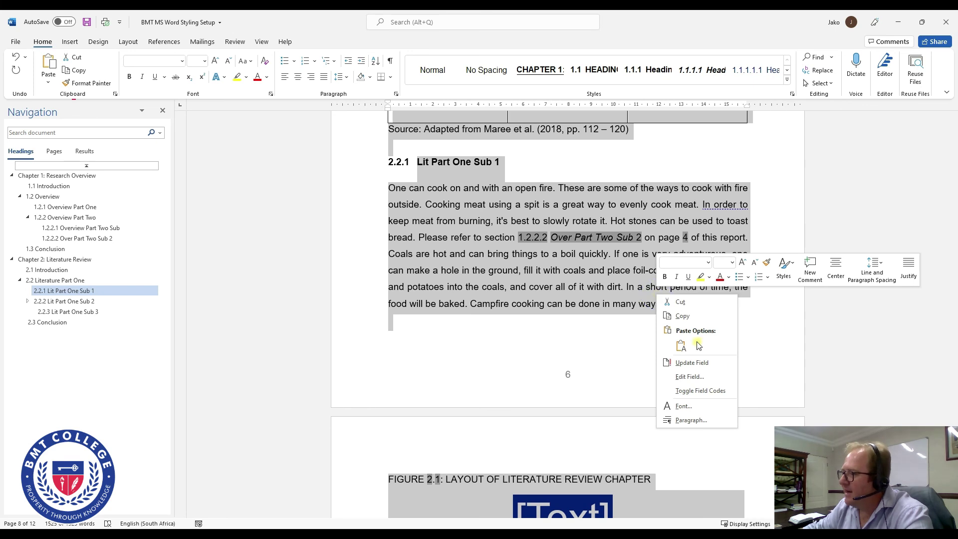
{"action": "left_click", "coordinate": [701, 363]}
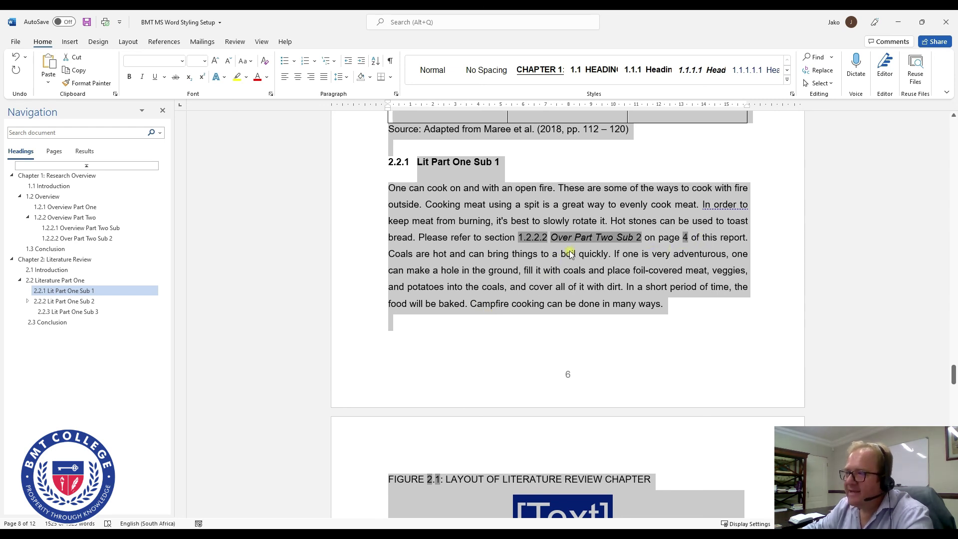
{"action": "left_click", "coordinate": [534, 280]}
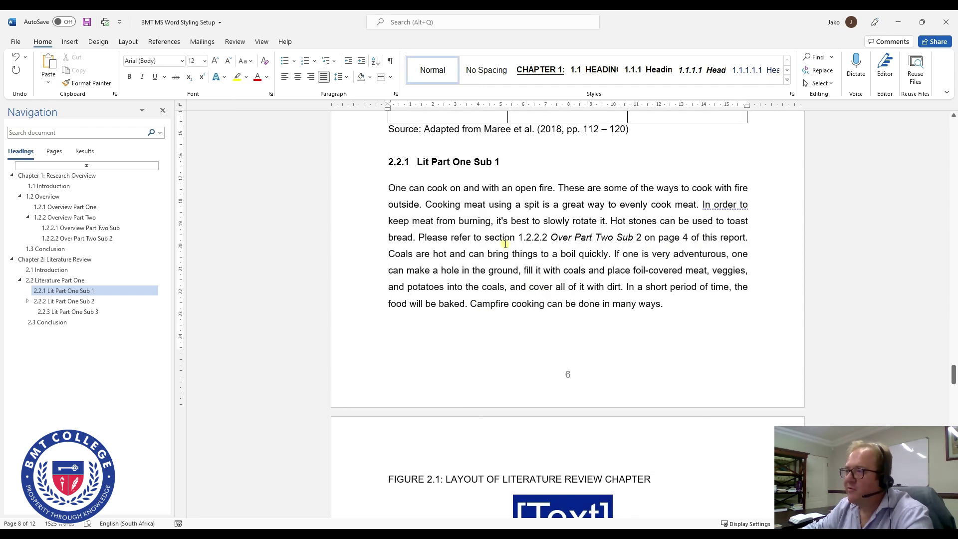
{"action": "left_click_drag", "start_coordinate": [505, 244], "coordinate": [487, 239]}
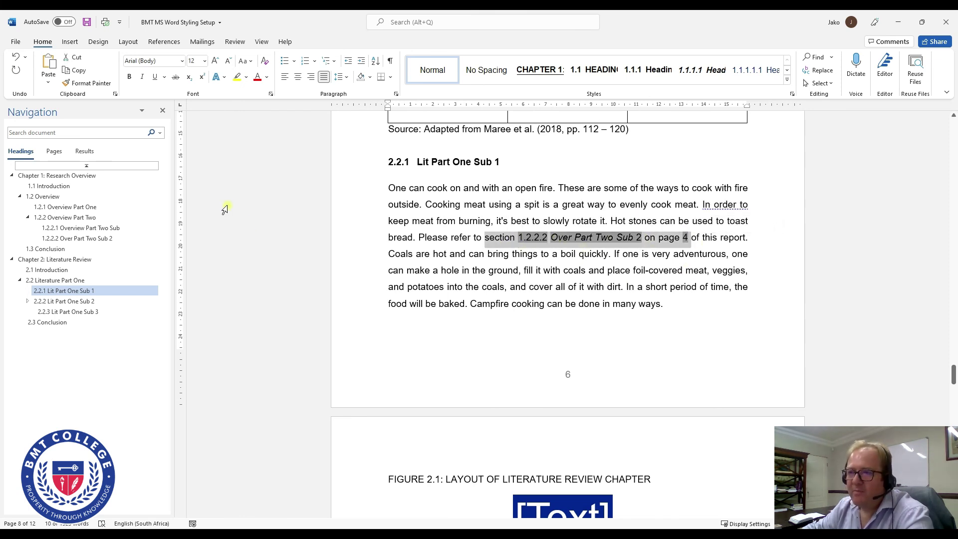